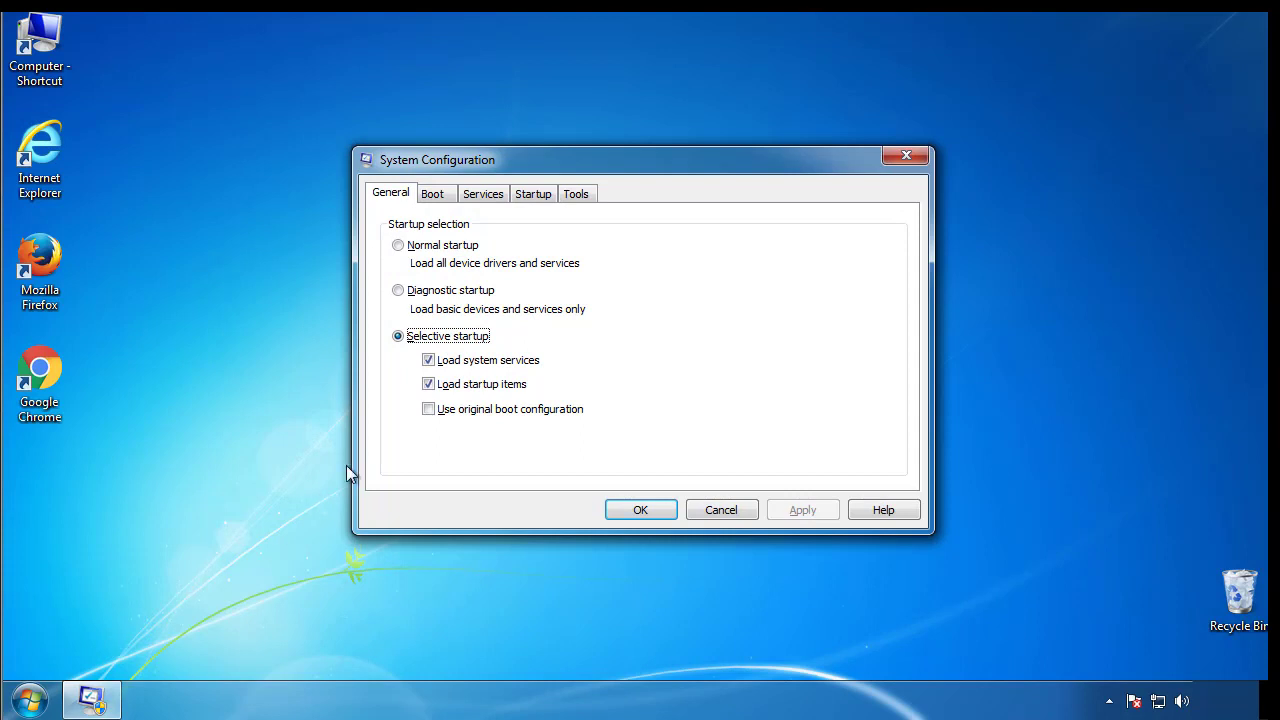
Step: Enable Minimal Safe boot on the Boot tab and restart into Safe Mode
left_click(431, 197)
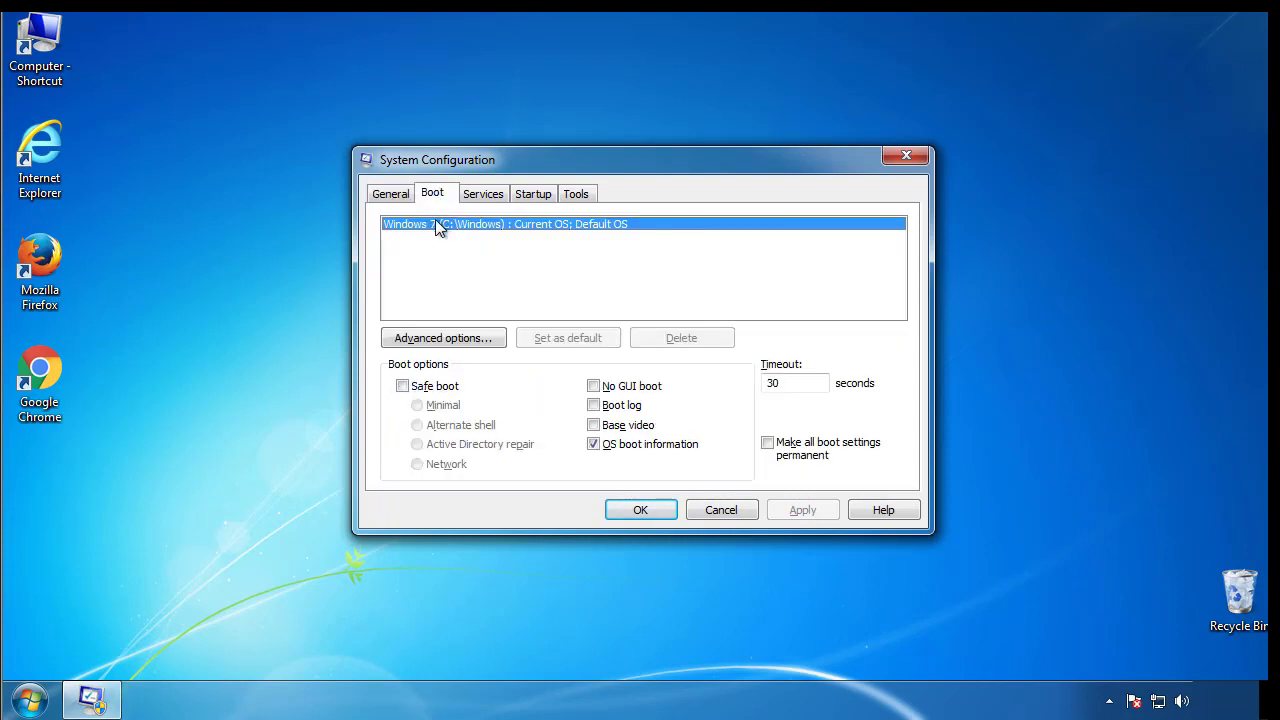
left_click(402, 386)
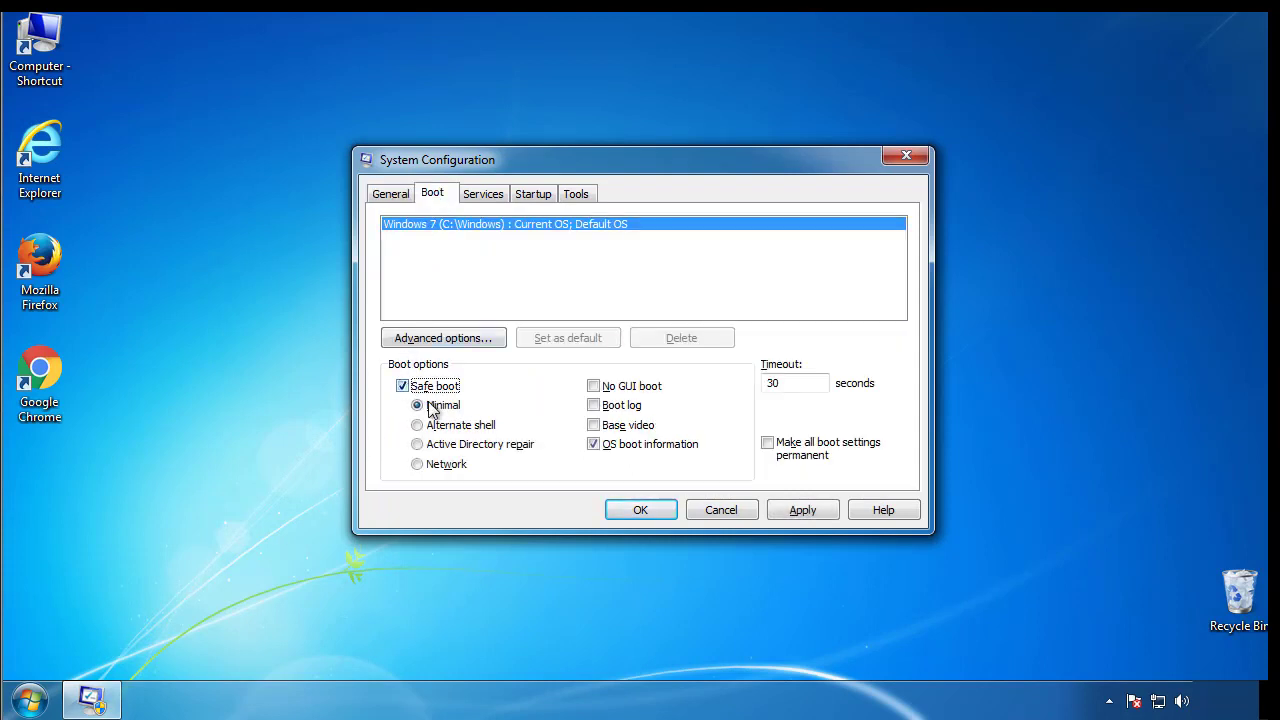
left_click(649, 510)
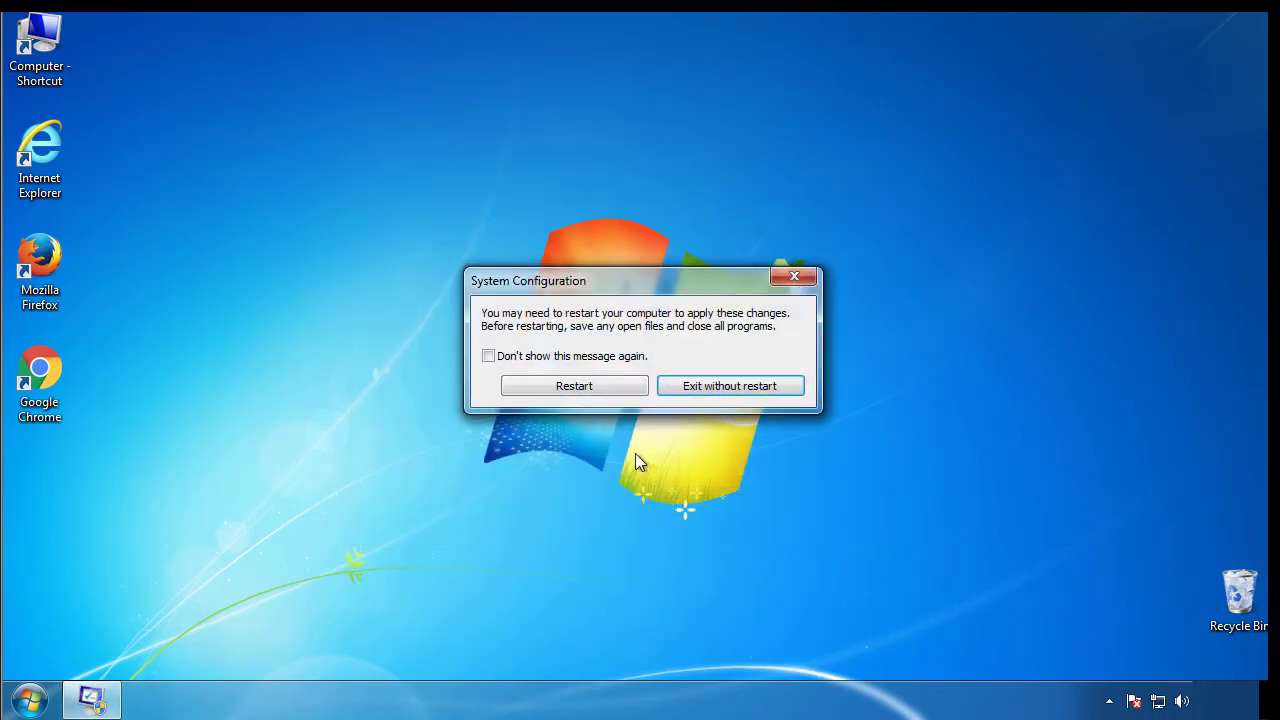
left_click(577, 388)
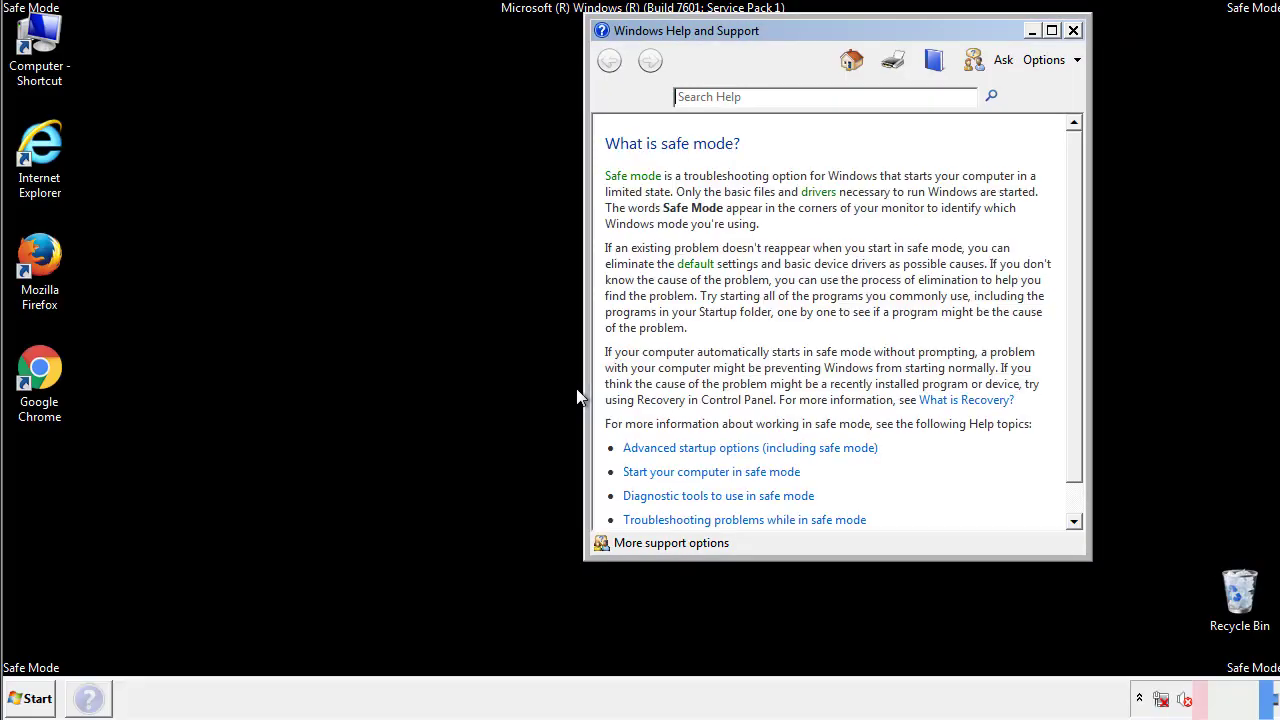
Step: Dismiss the Safe Mode help window and open Control Panel
left_click(1072, 31)
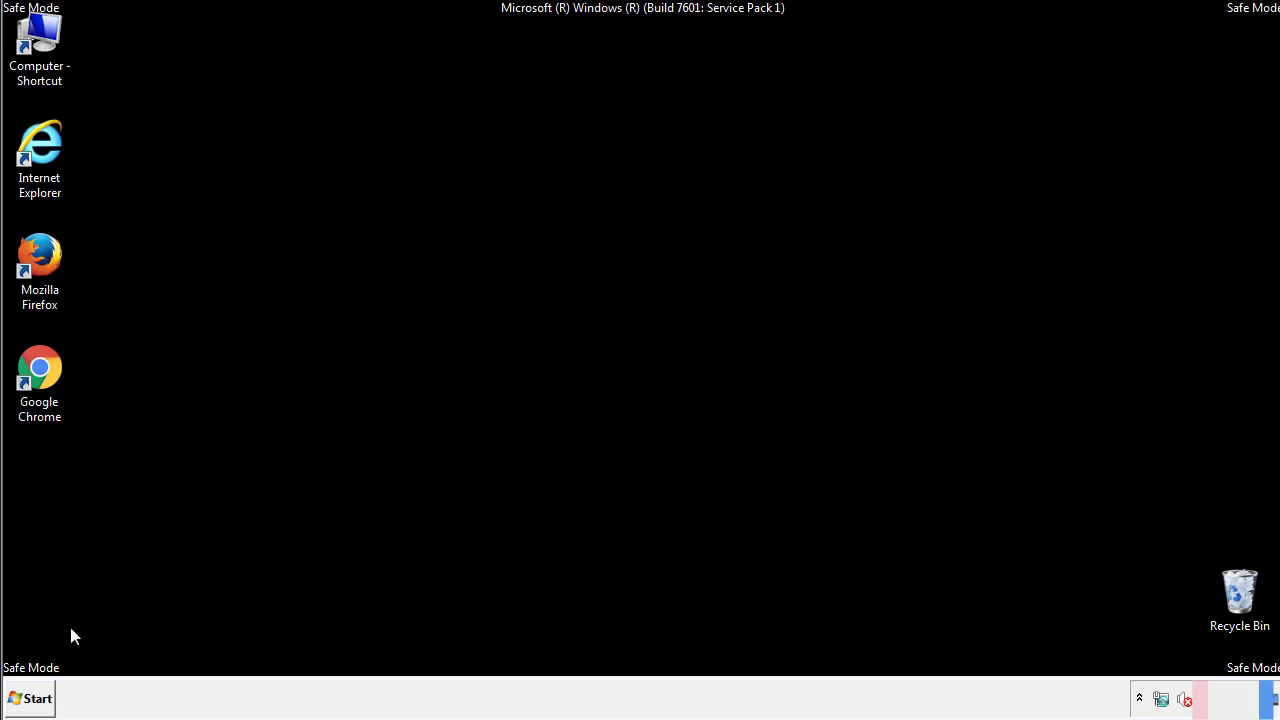
left_click(28, 698)
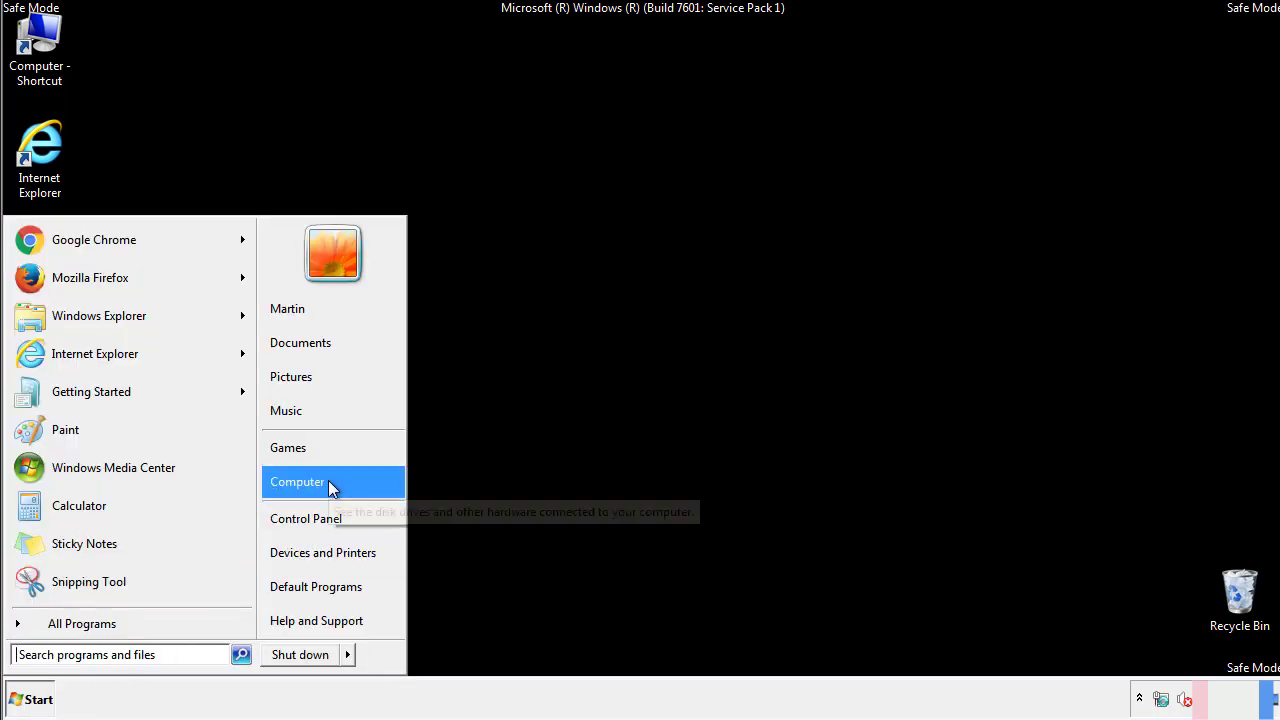
left_click(318, 515)
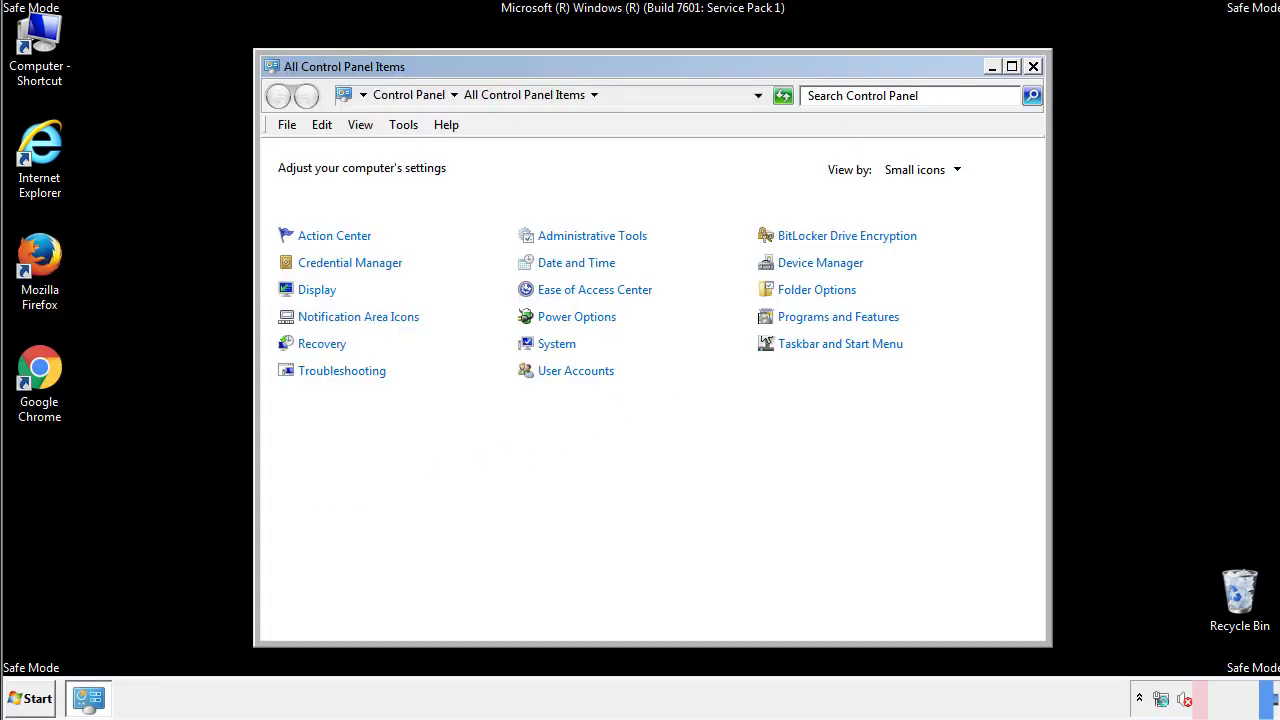
Step: Set Folder Options to always show menus and show hidden files, then close Control Panel
left_click(818, 289)
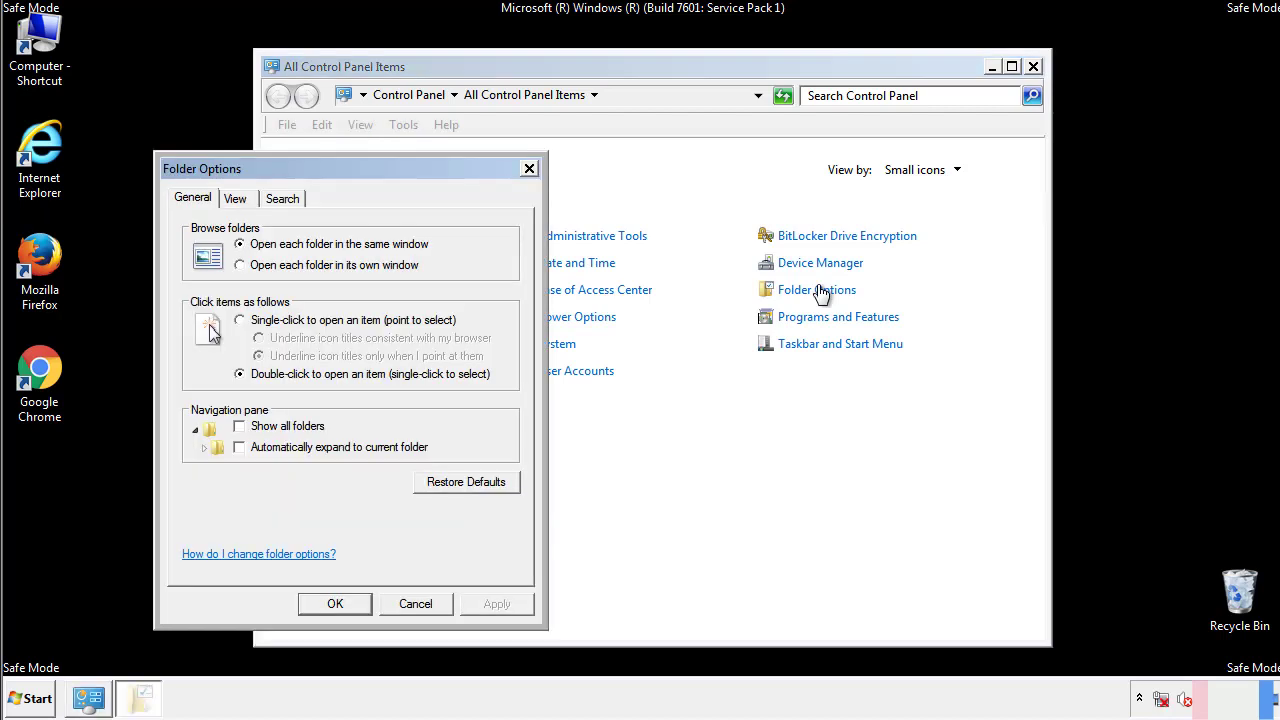
left_click(238, 201)
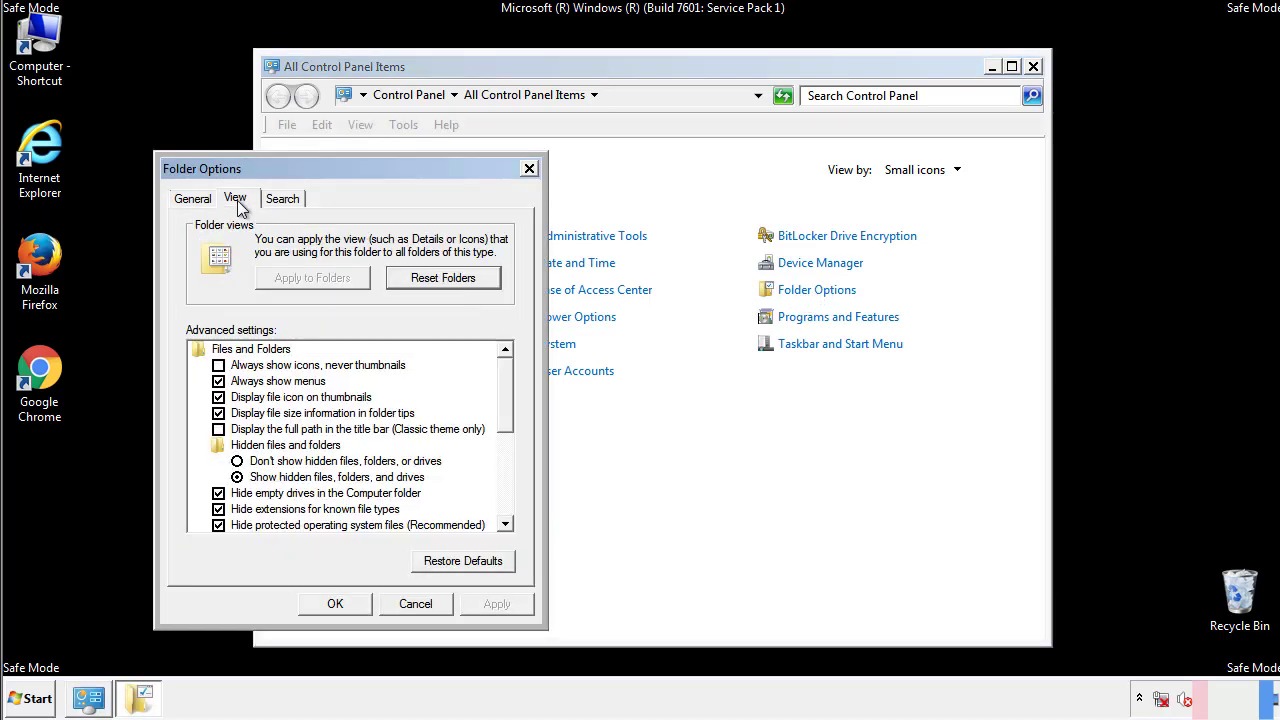
left_click(219, 381)
left_click(336, 604)
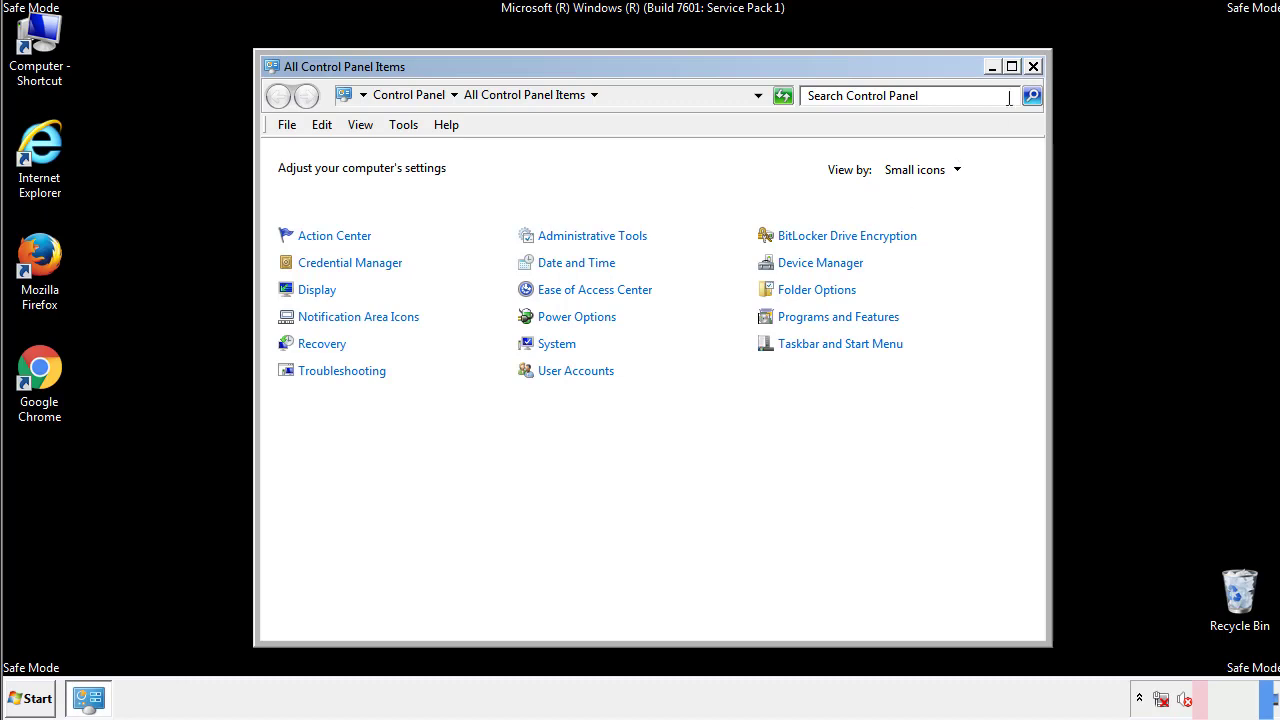
left_click(1033, 67)
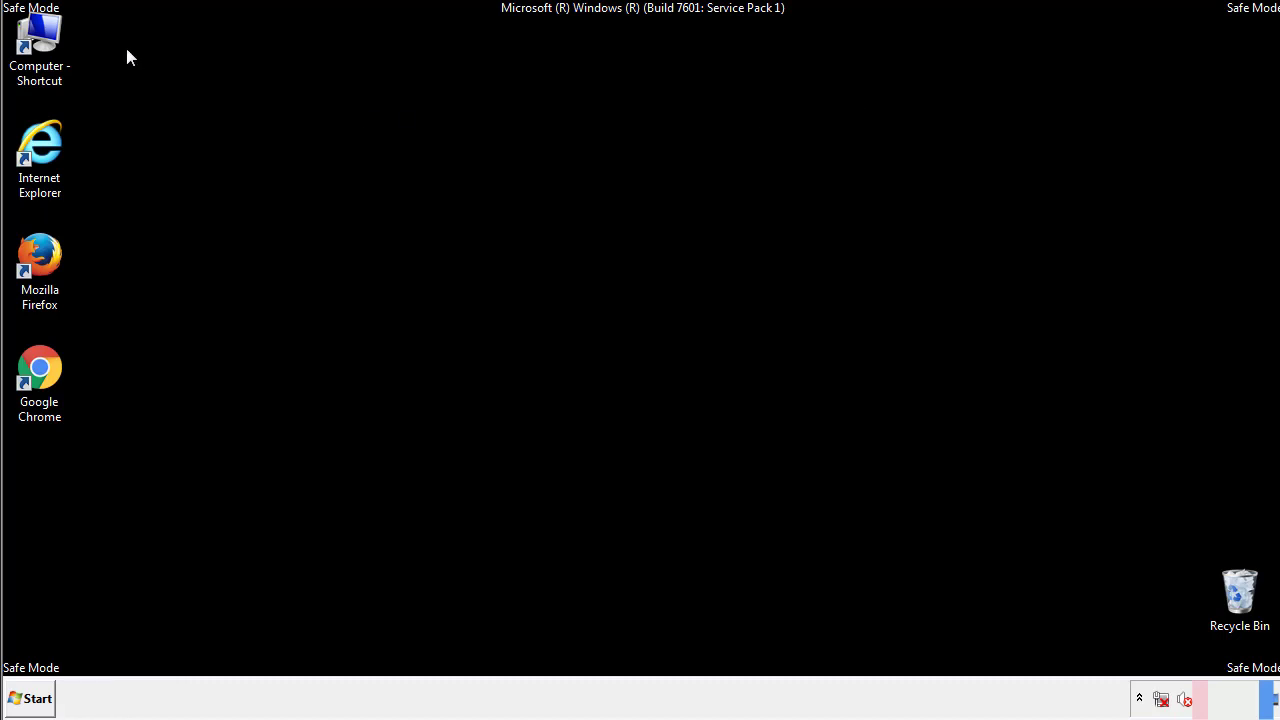
Step: Browse from Computer into C:\Windows
double_click(40, 45)
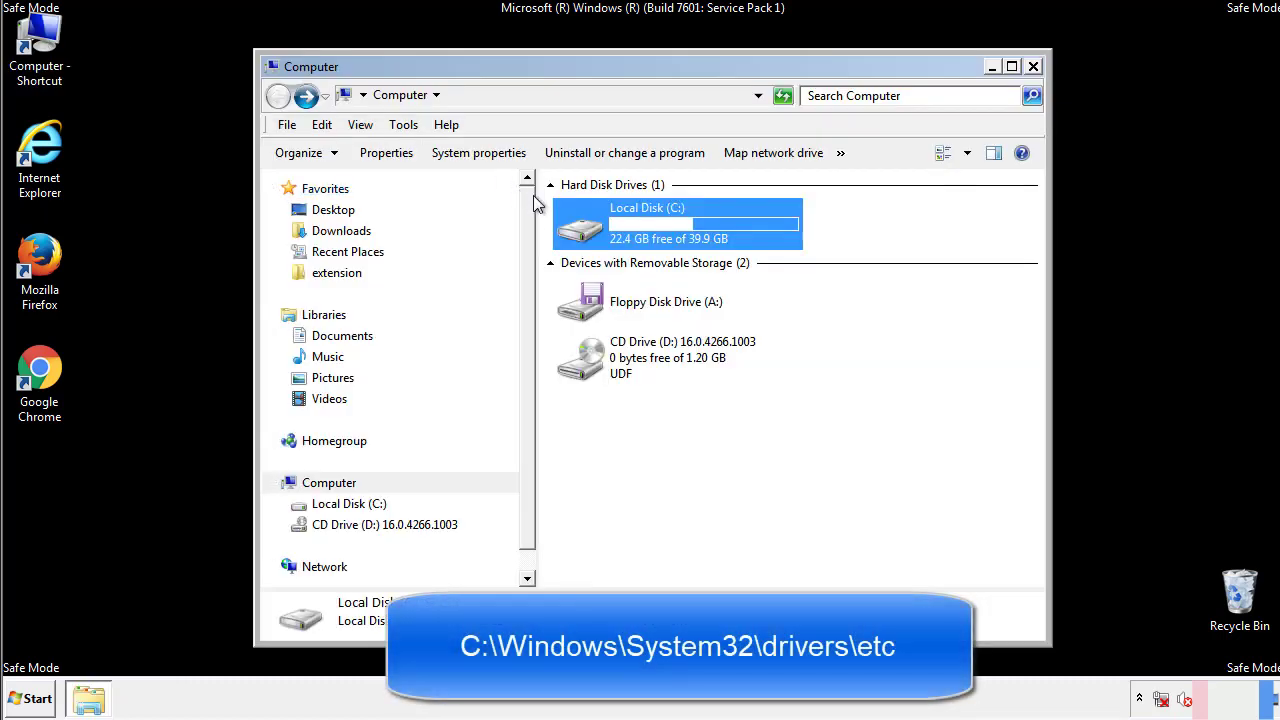
double_click(596, 232)
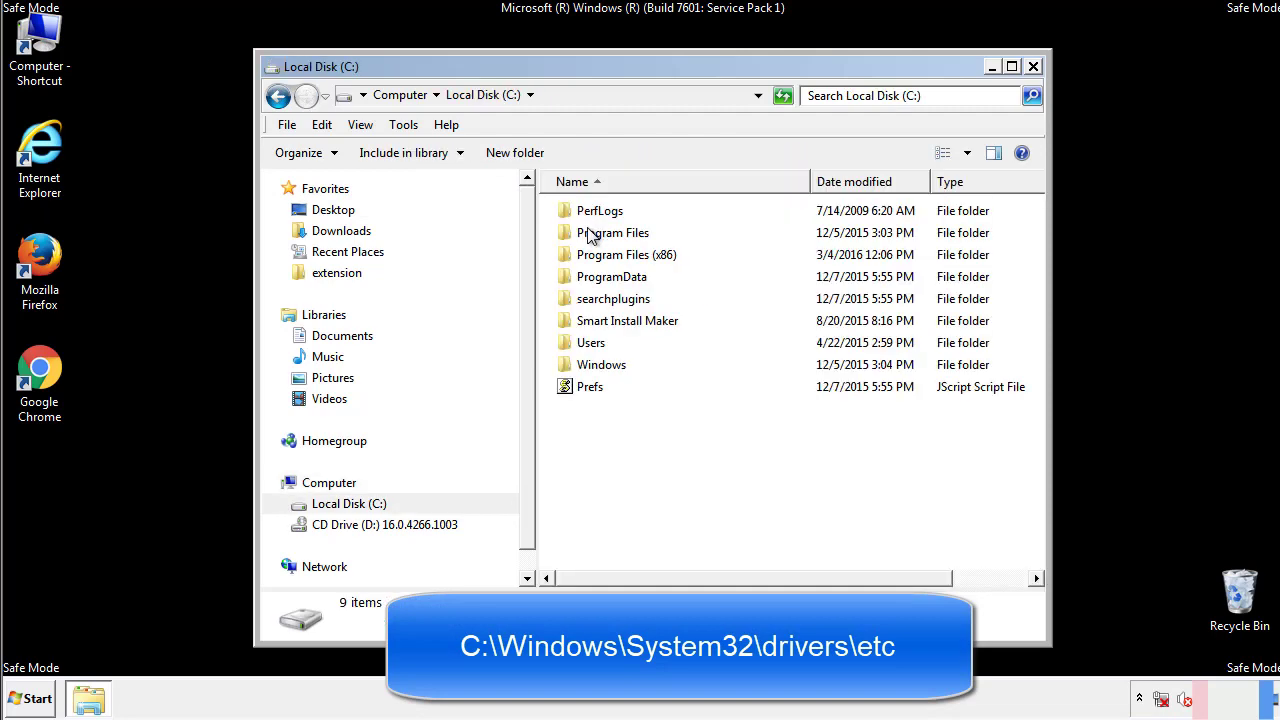
double_click(585, 364)
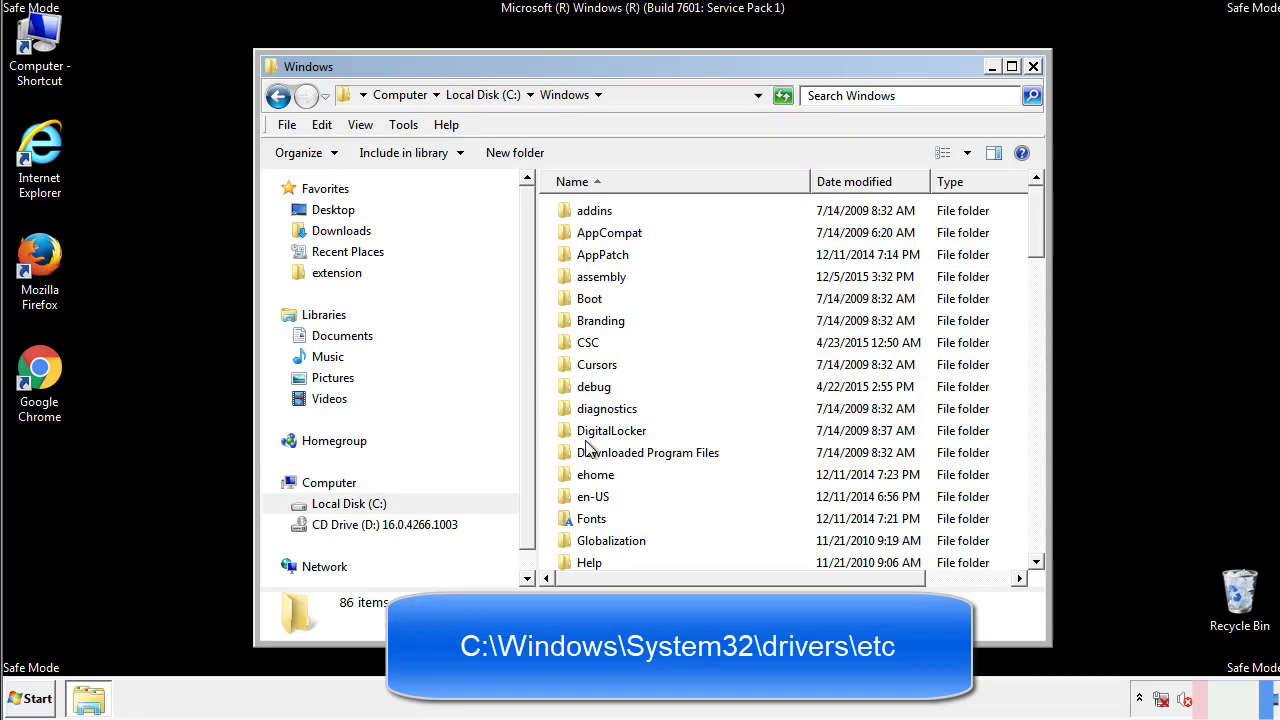
scroll(588, 452, "down", 4)
scroll(590, 455, "down", 5)
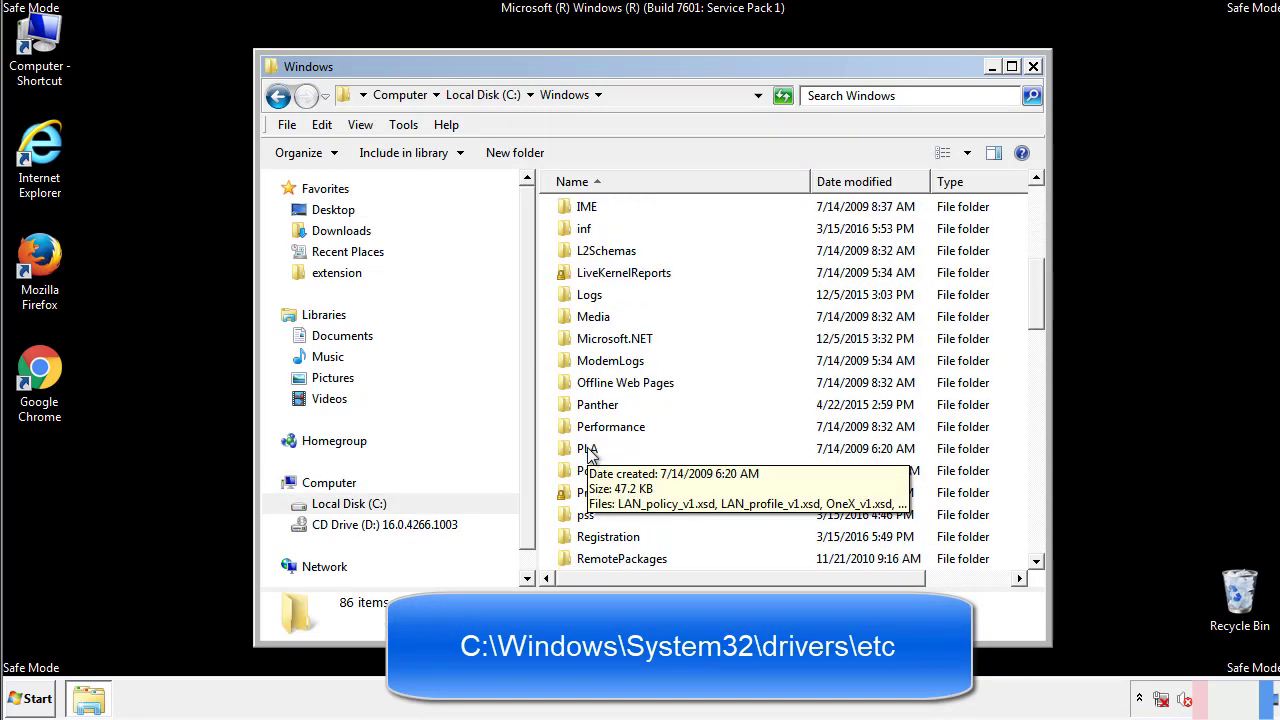
scroll(588, 455, "down", 2)
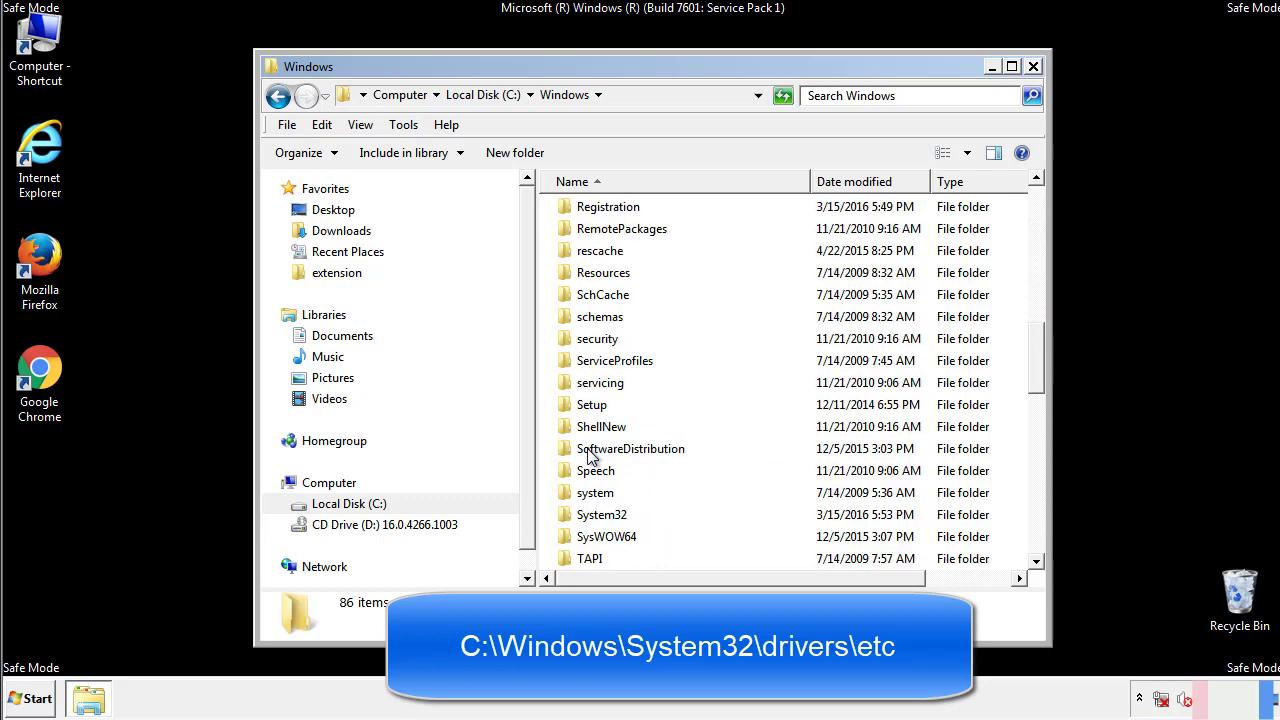
Step: Go into System32\drivers\etc and open the hosts file
double_click(608, 515)
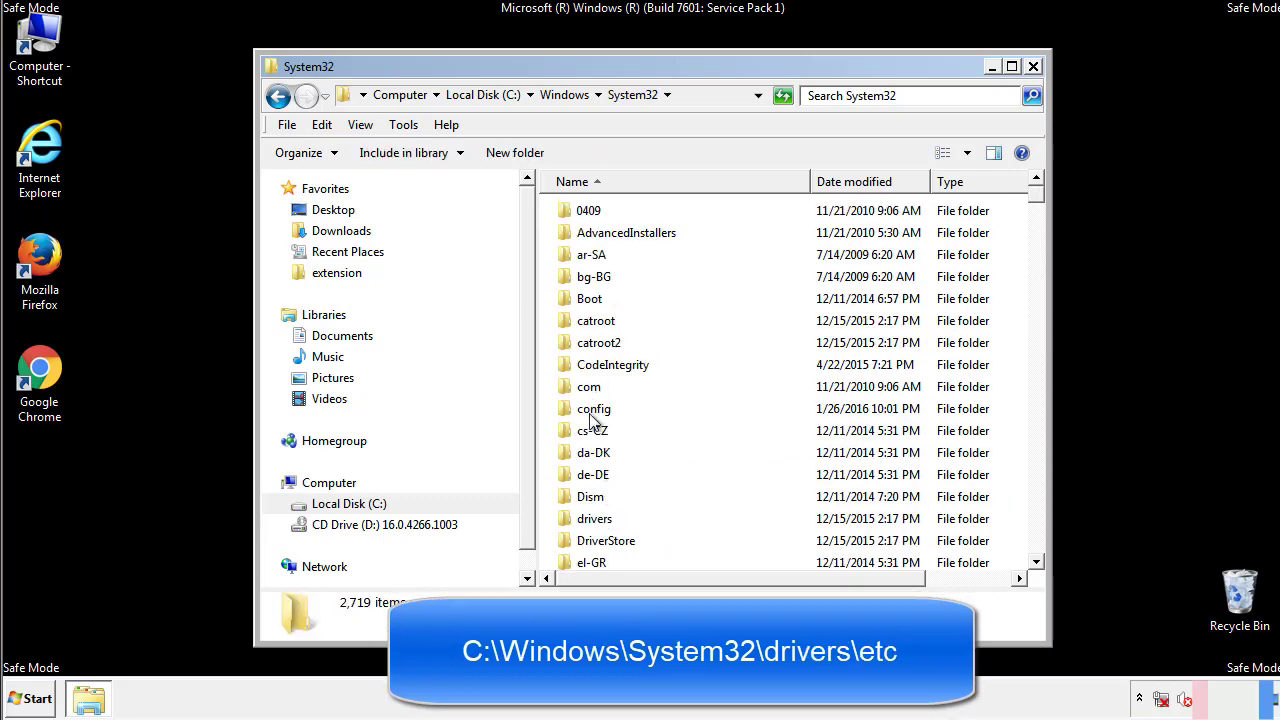
left_click(596, 525)
double_click(596, 524)
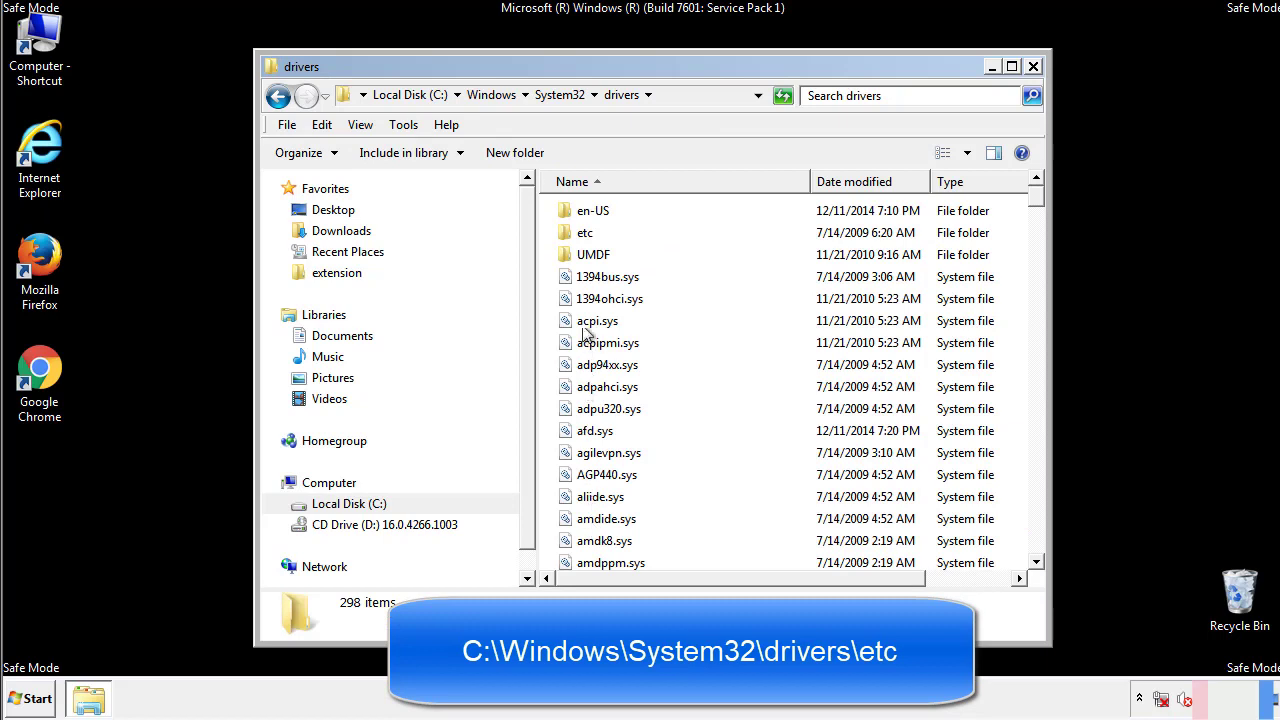
double_click(576, 235)
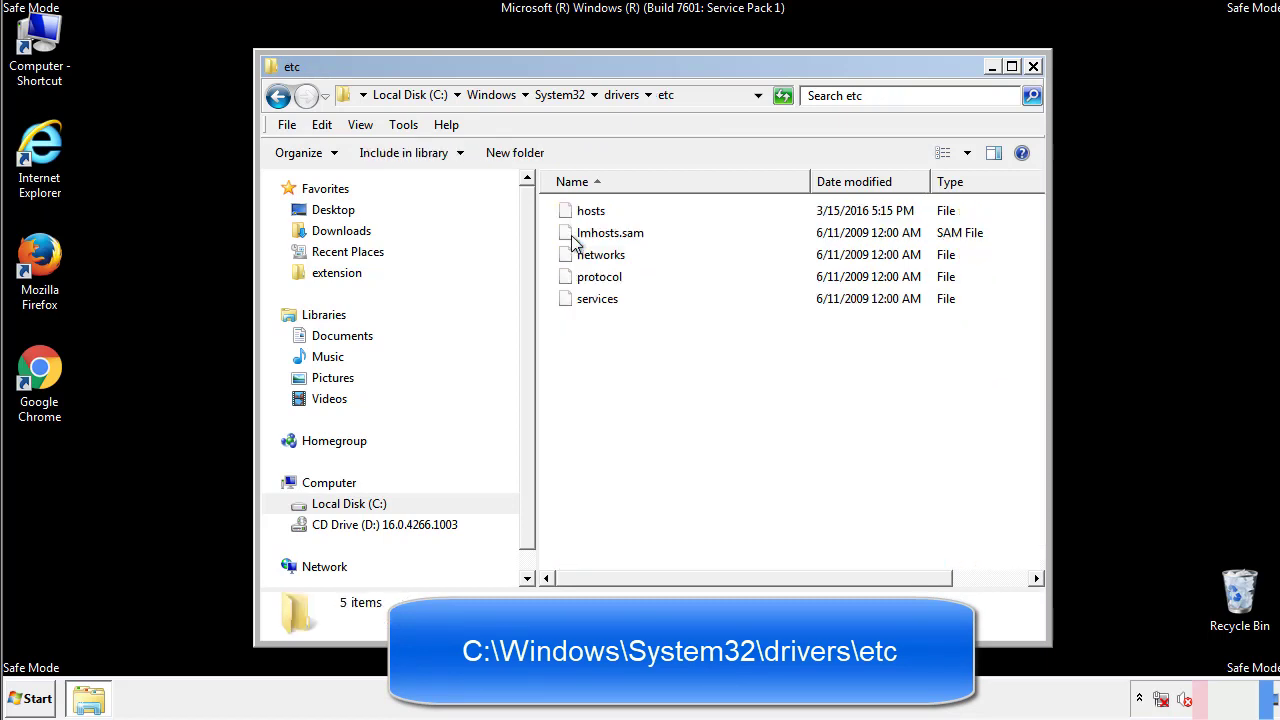
double_click(586, 213)
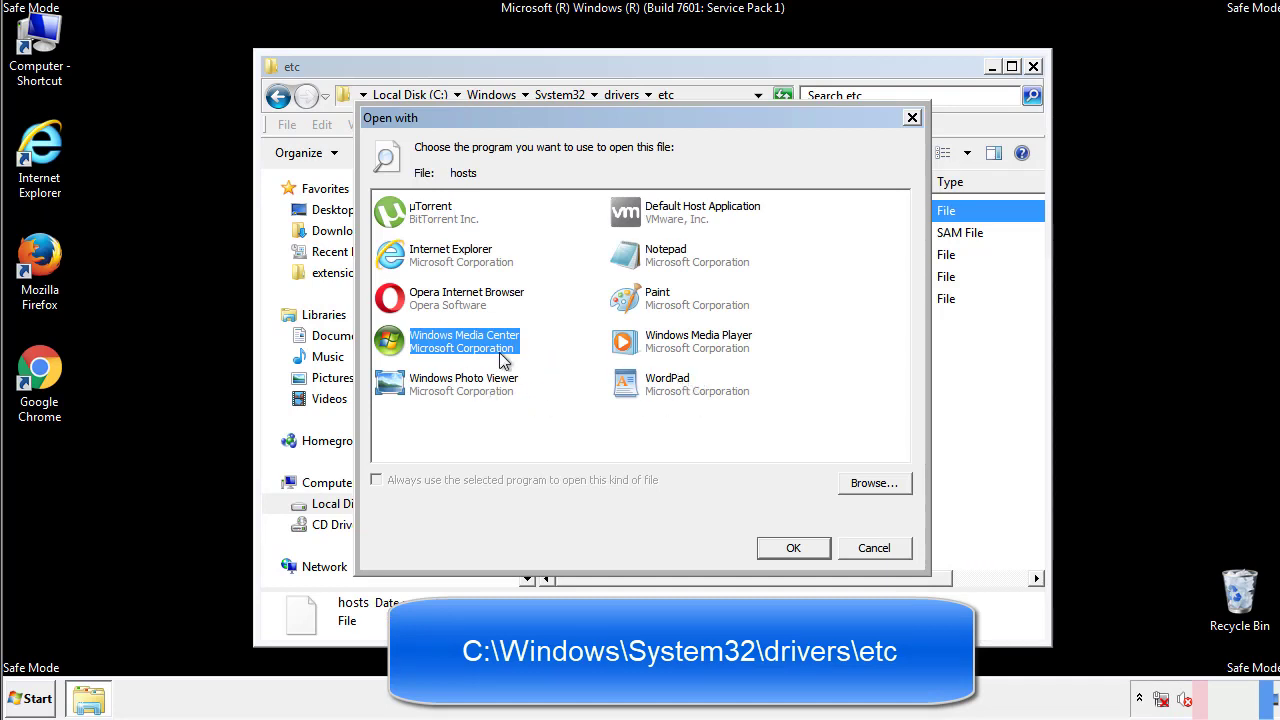
Step: Open the hosts file in Notepad and bring its full text into view
left_click(647, 260)
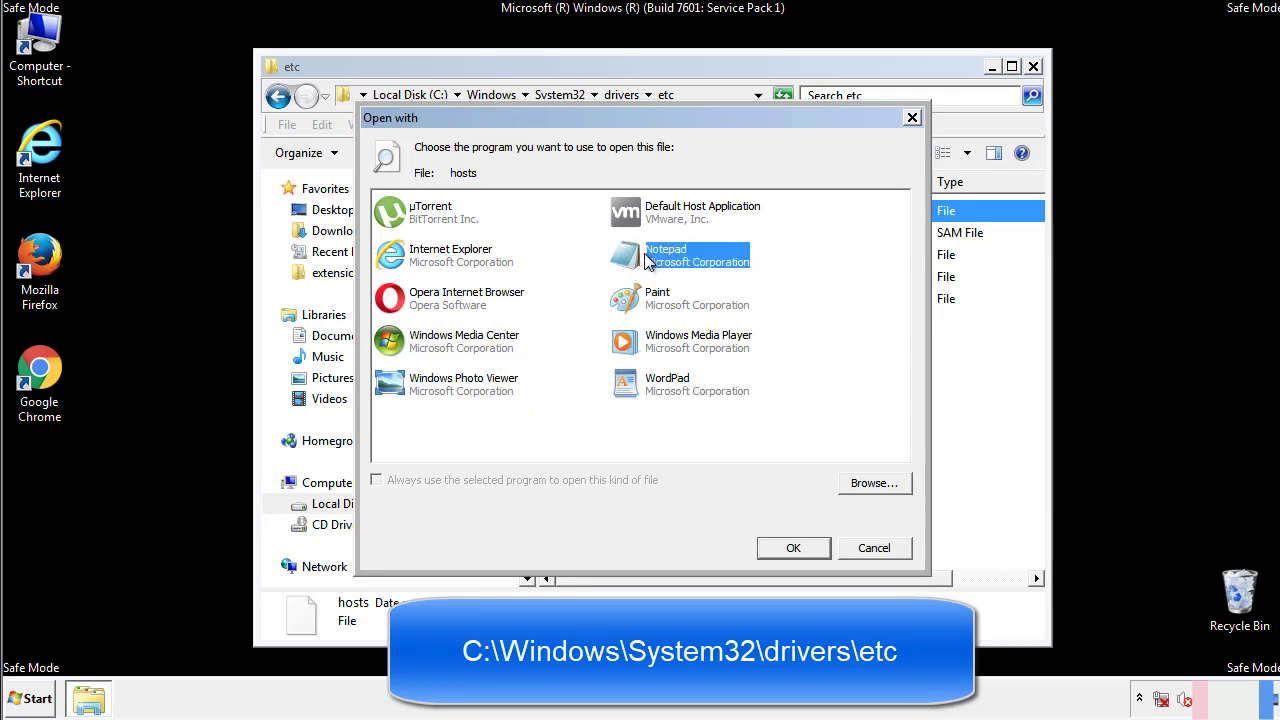
left_click(790, 547)
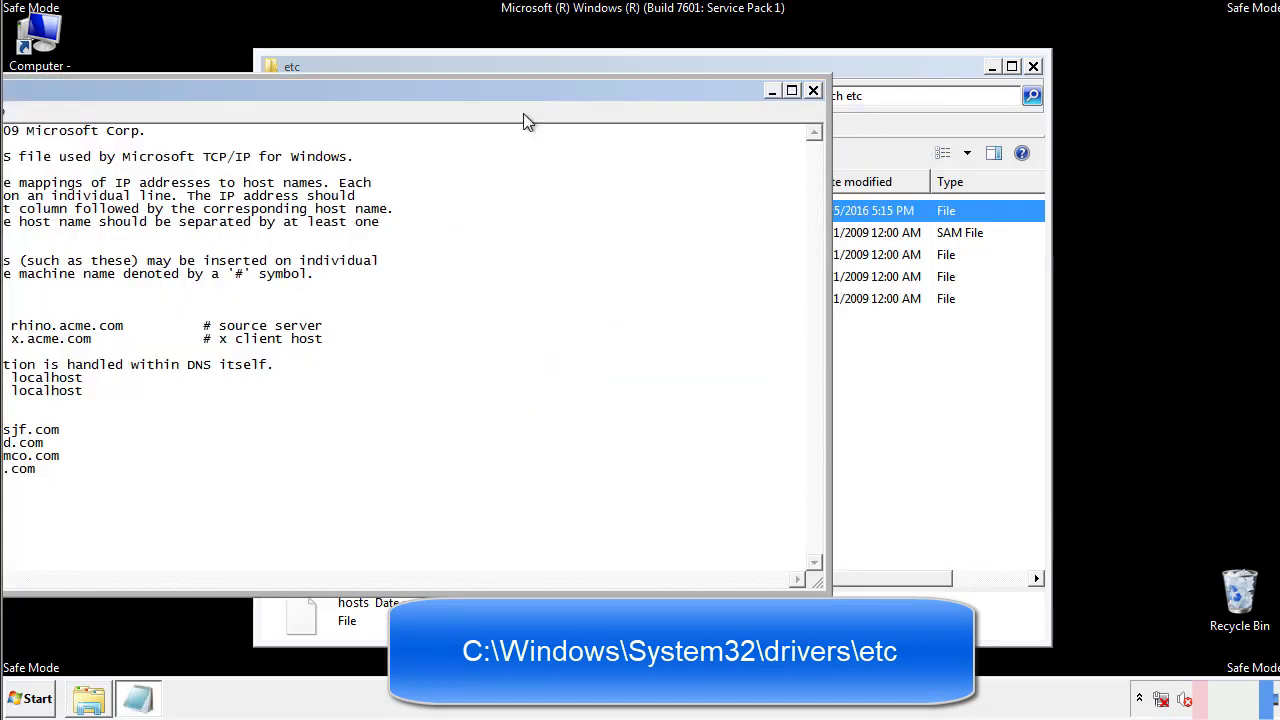
left_click_drag(523, 90, 814, 109)
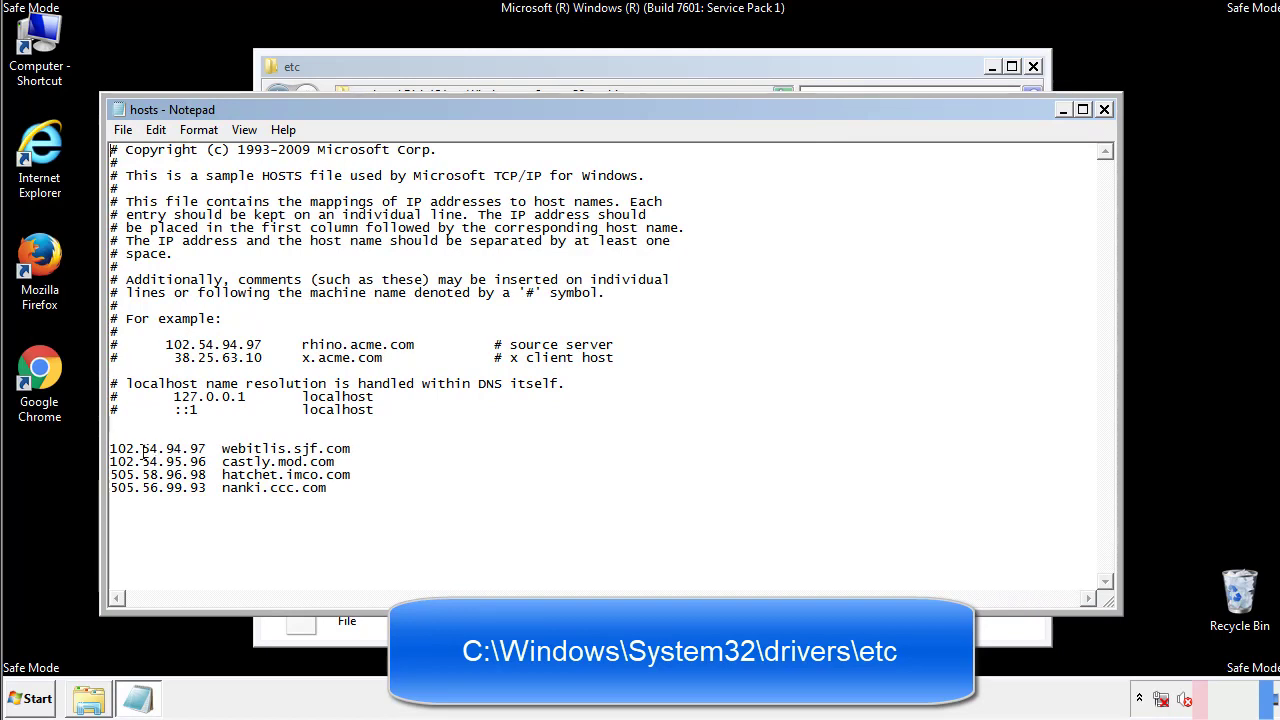
Step: Delete the four unwanted host entries at the end, then save and close hosts
left_click_drag(357, 490, 112, 436)
key("Delete")
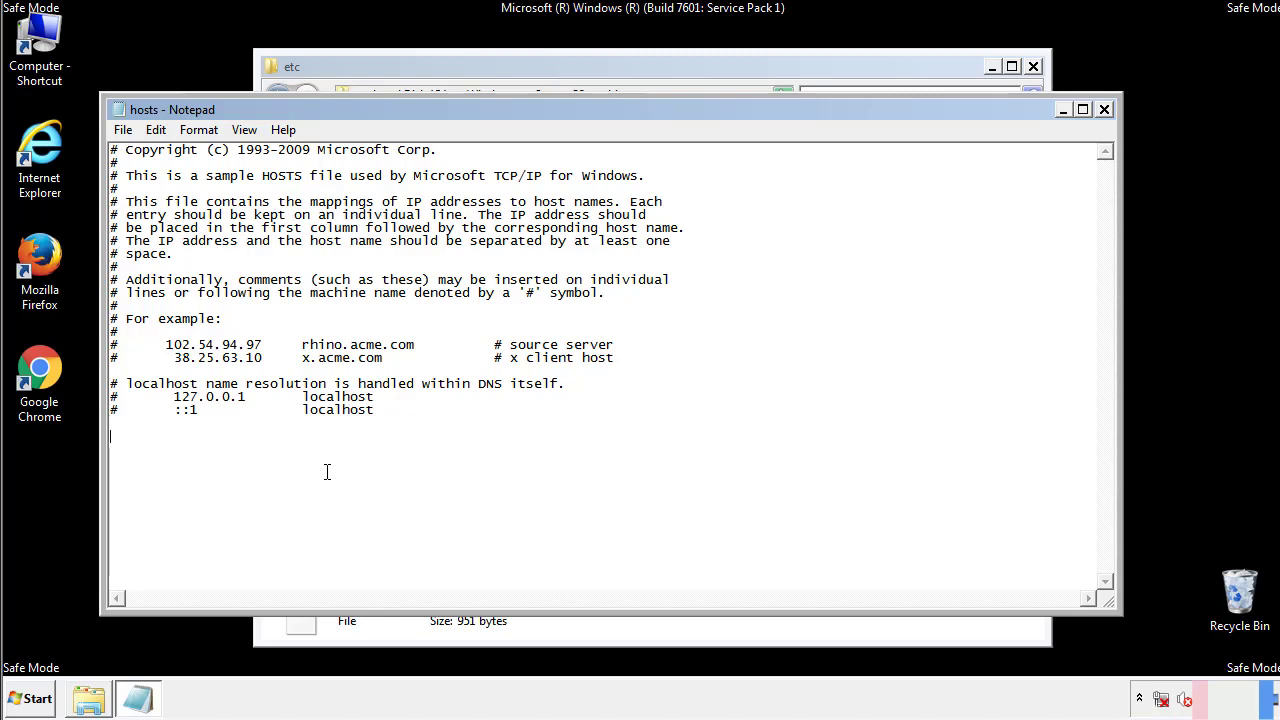
left_click(1105, 110)
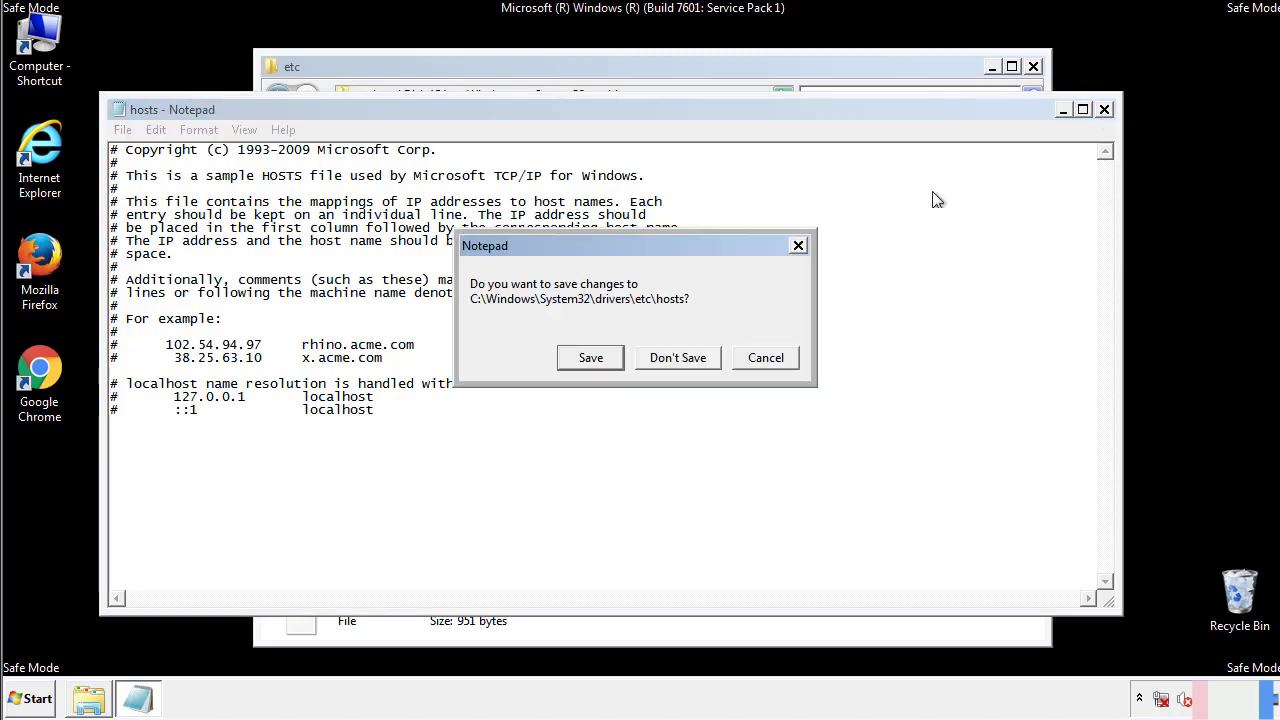
left_click(564, 364)
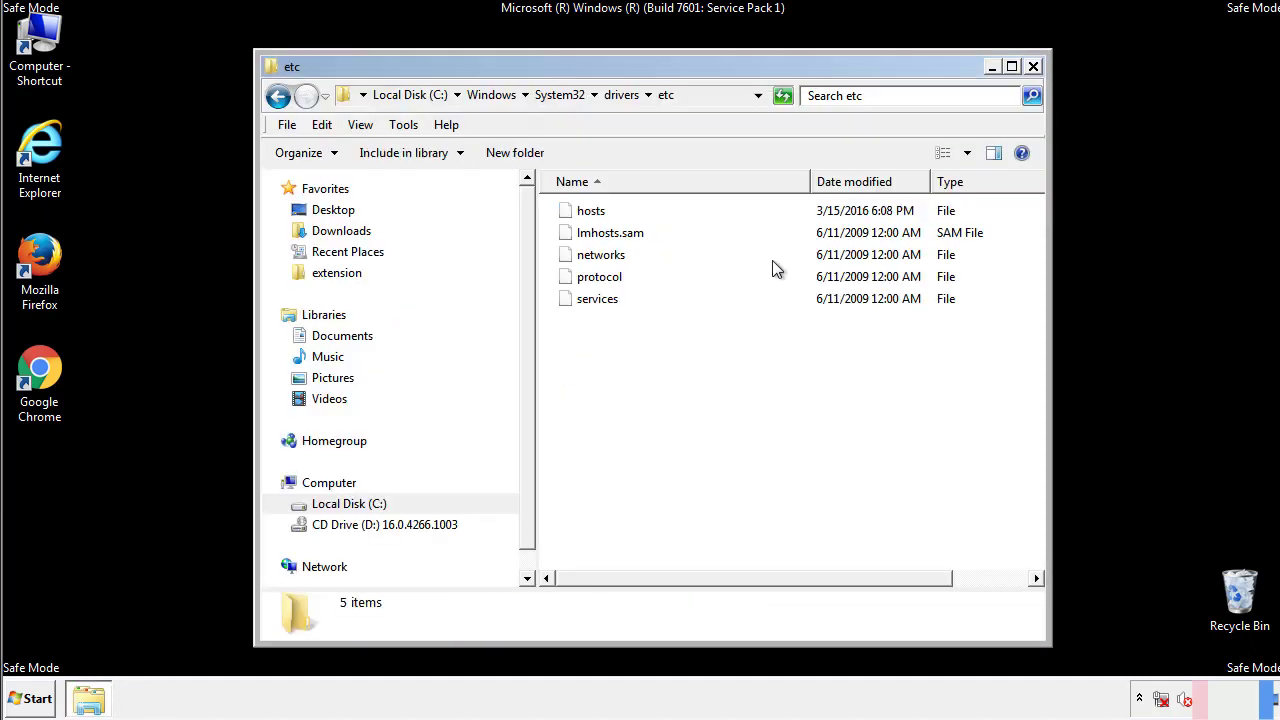
Step: Close the etc window and open the Startup folder from All Programs
left_click(1031, 65)
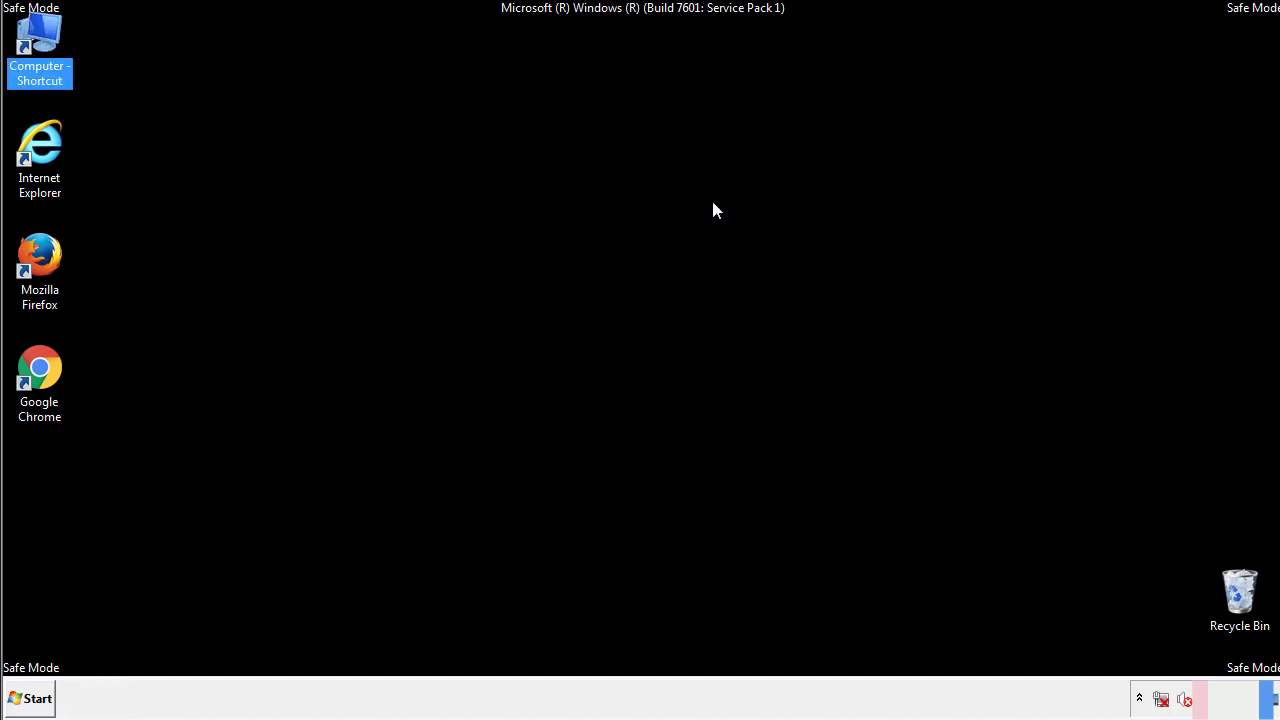
left_click(35, 697)
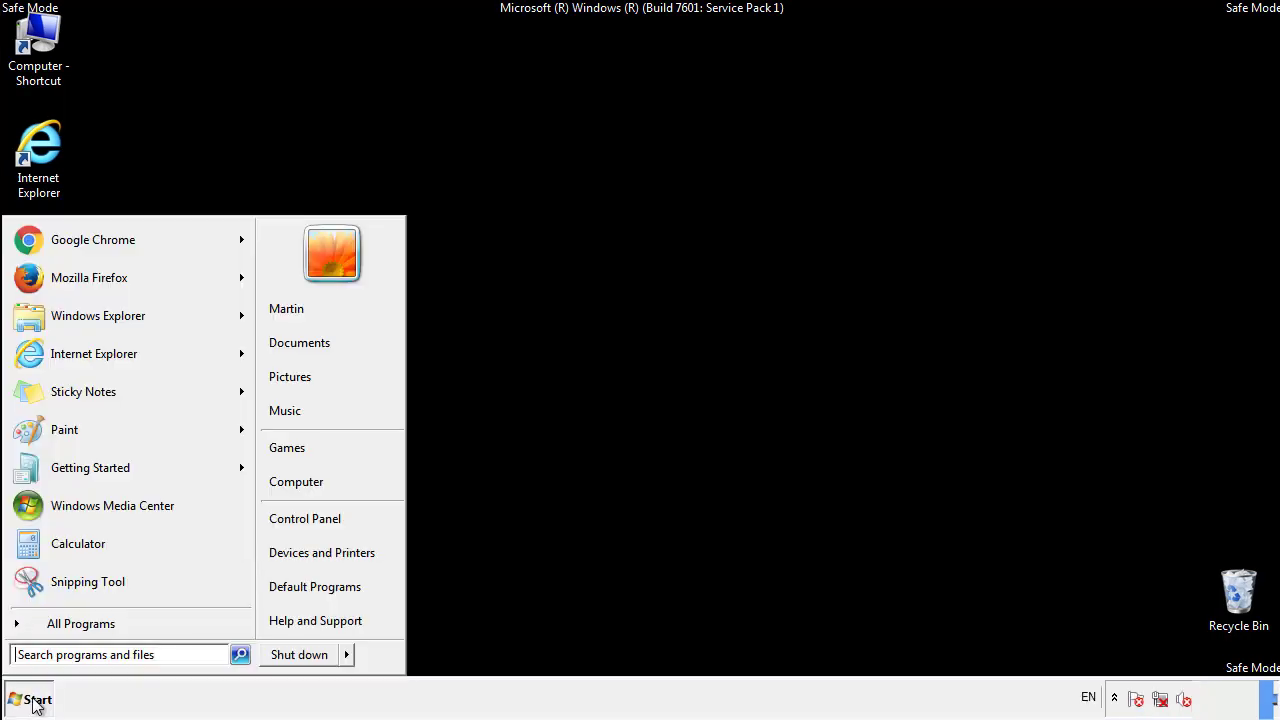
left_click(57, 626)
right_click(49, 554)
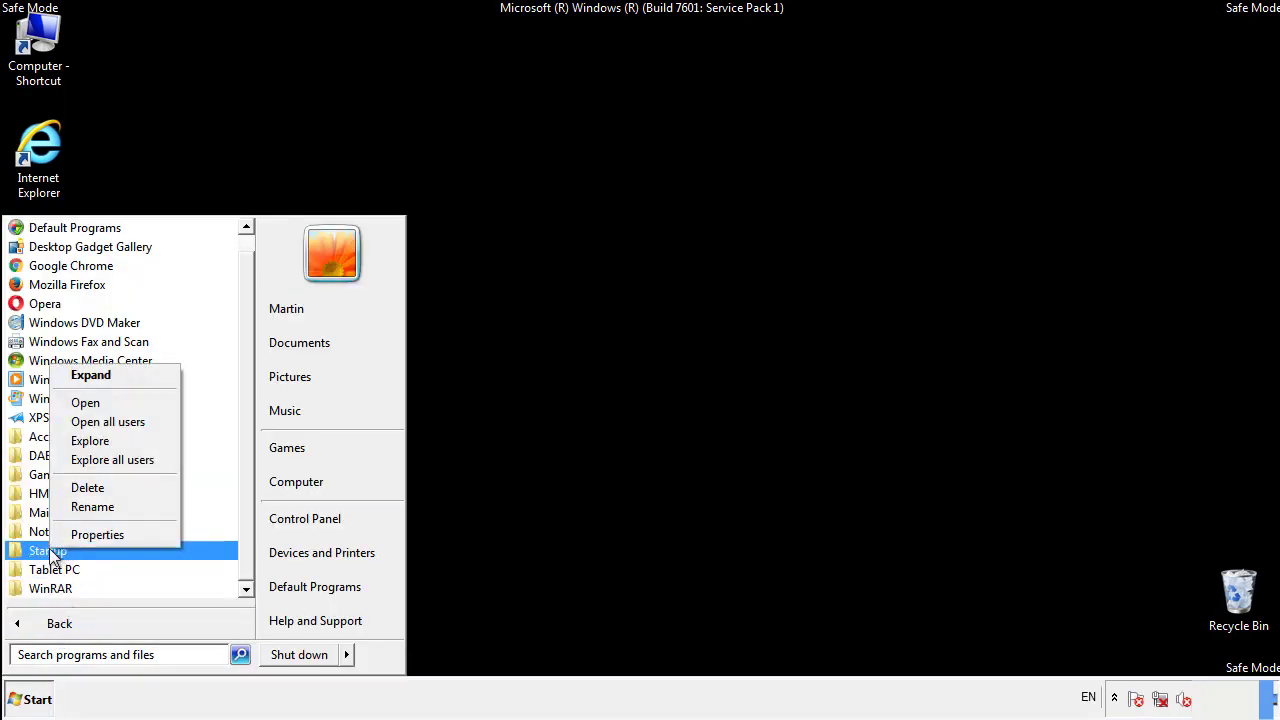
left_click(98, 402)
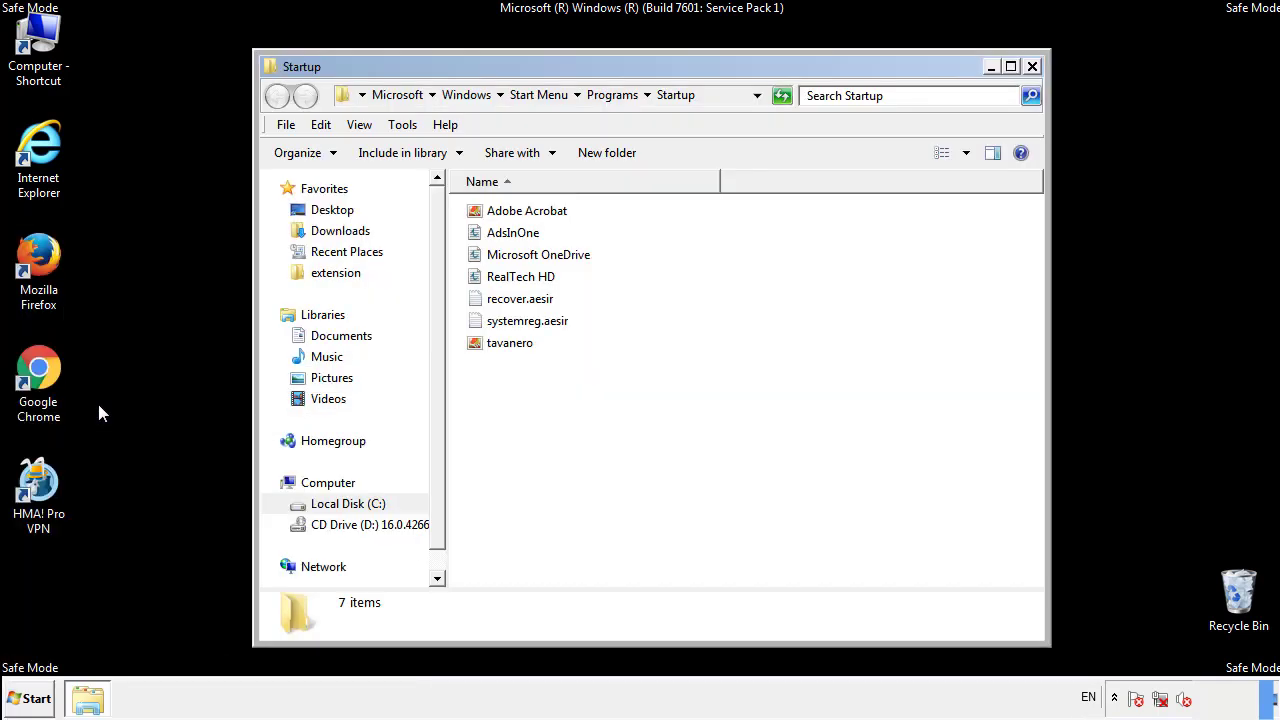
Step: Delete AdsInOne, recover.aesir, systemreg.aesir and tavanero from Startup, then close the folder
left_click(520, 238)
left_click(522, 299, "ctrl")
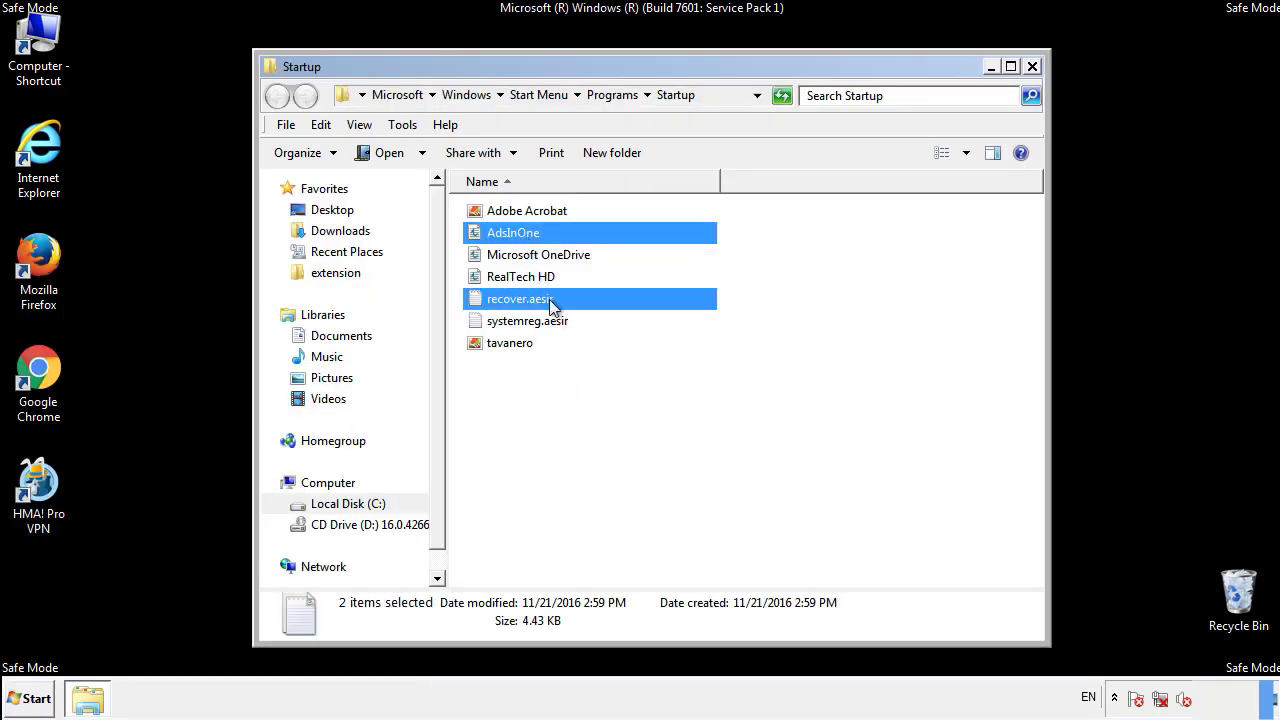
left_click(524, 326, "ctrl")
left_click(510, 343, "ctrl")
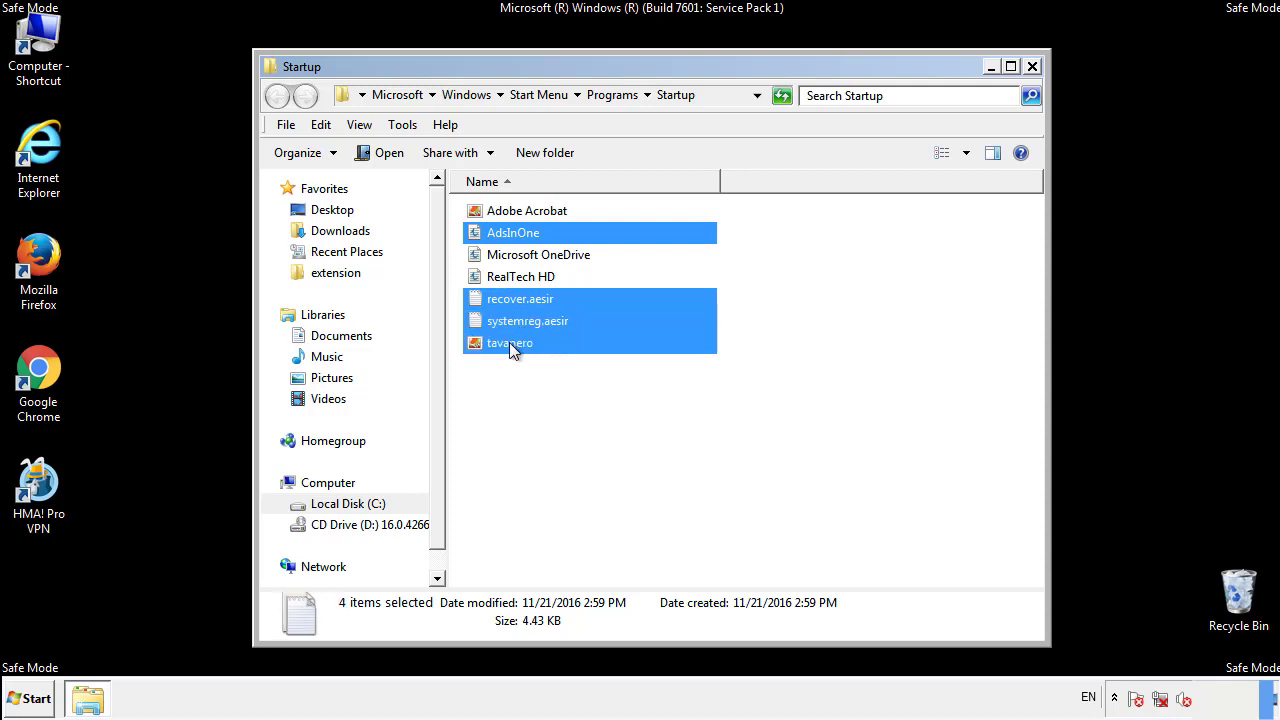
right_click(506, 344)
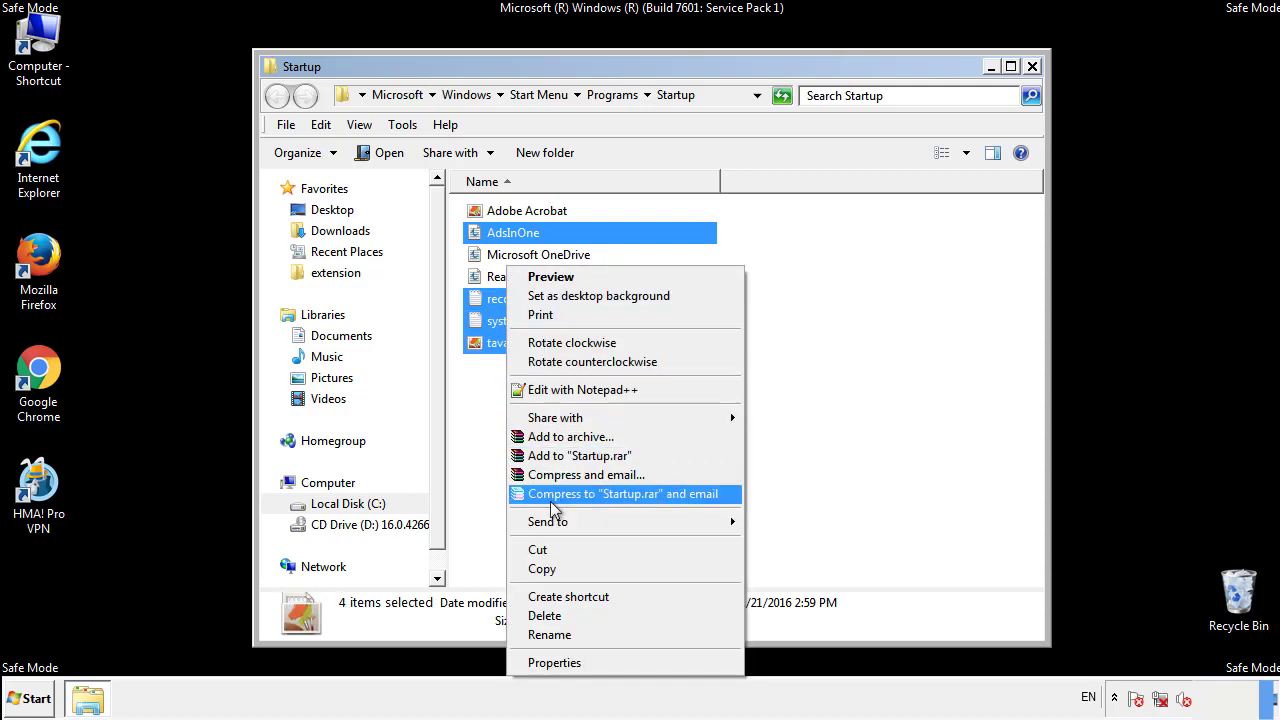
left_click(540, 615)
left_click(705, 368)
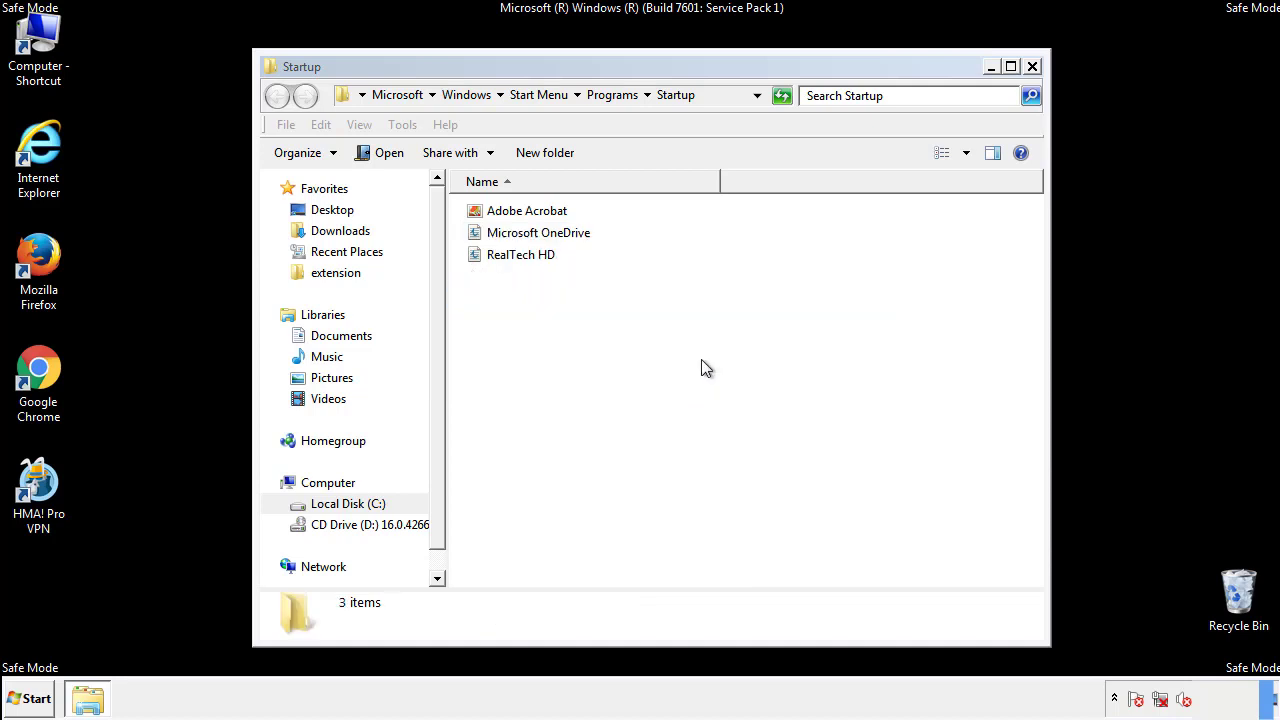
left_click(1032, 67)
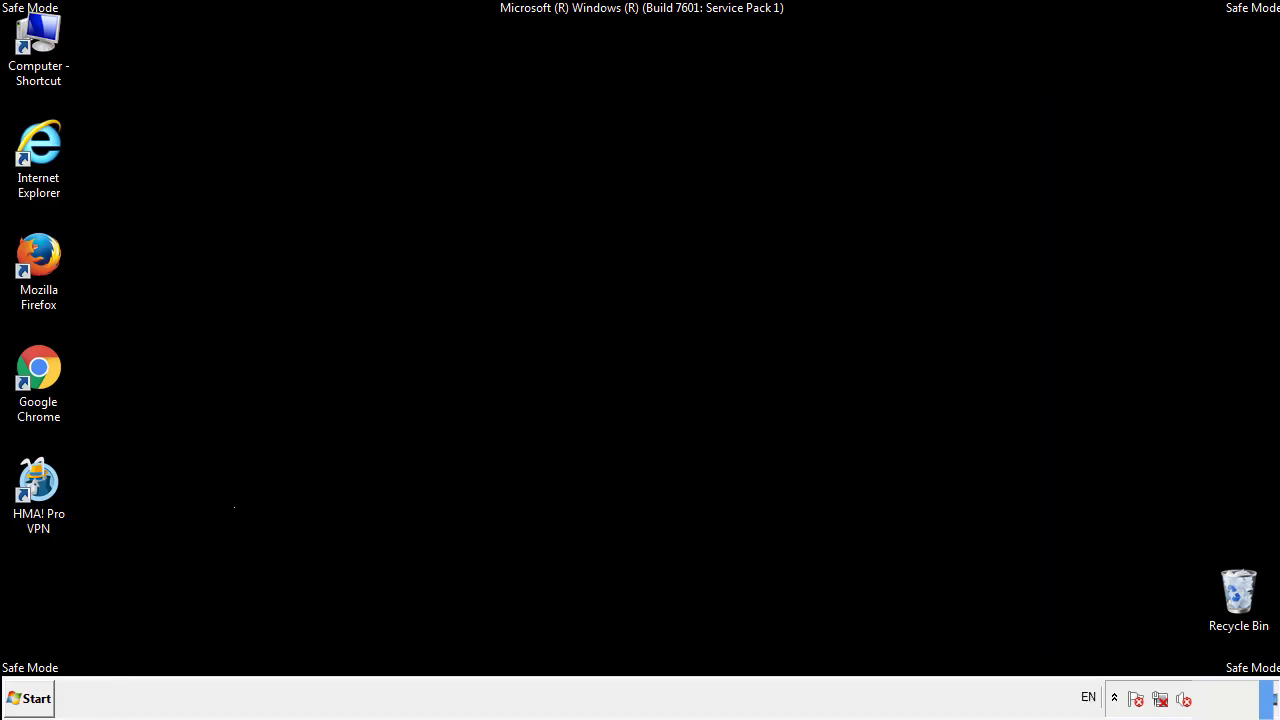
Step: Launch Registry Editor by searching regedit from the Start menu
left_click(30, 706)
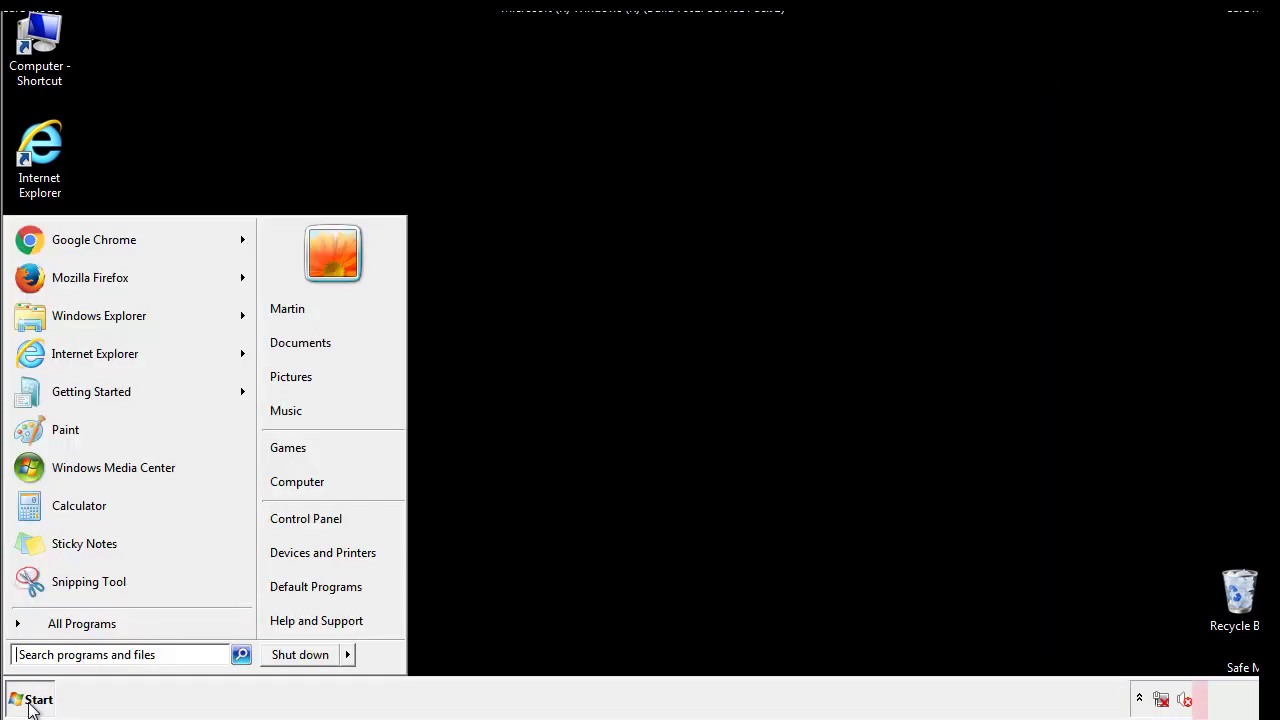
left_click(92, 657)
type("regedit")
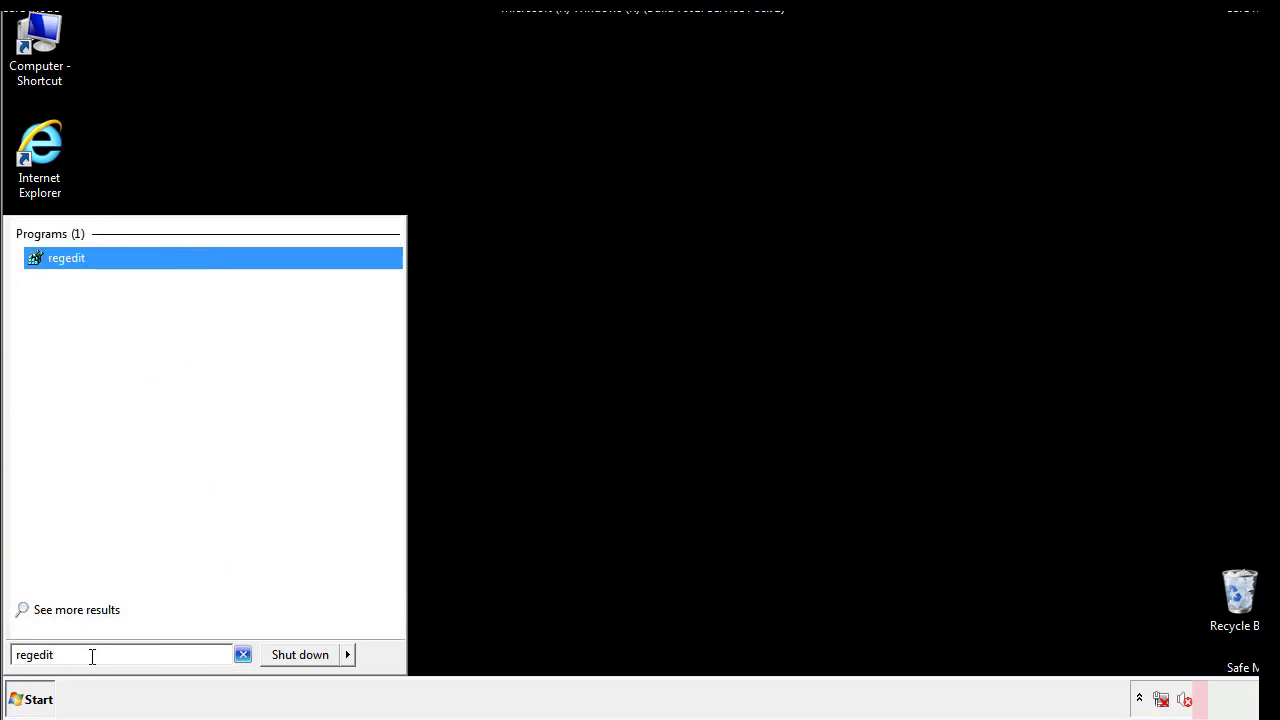
key("Return")
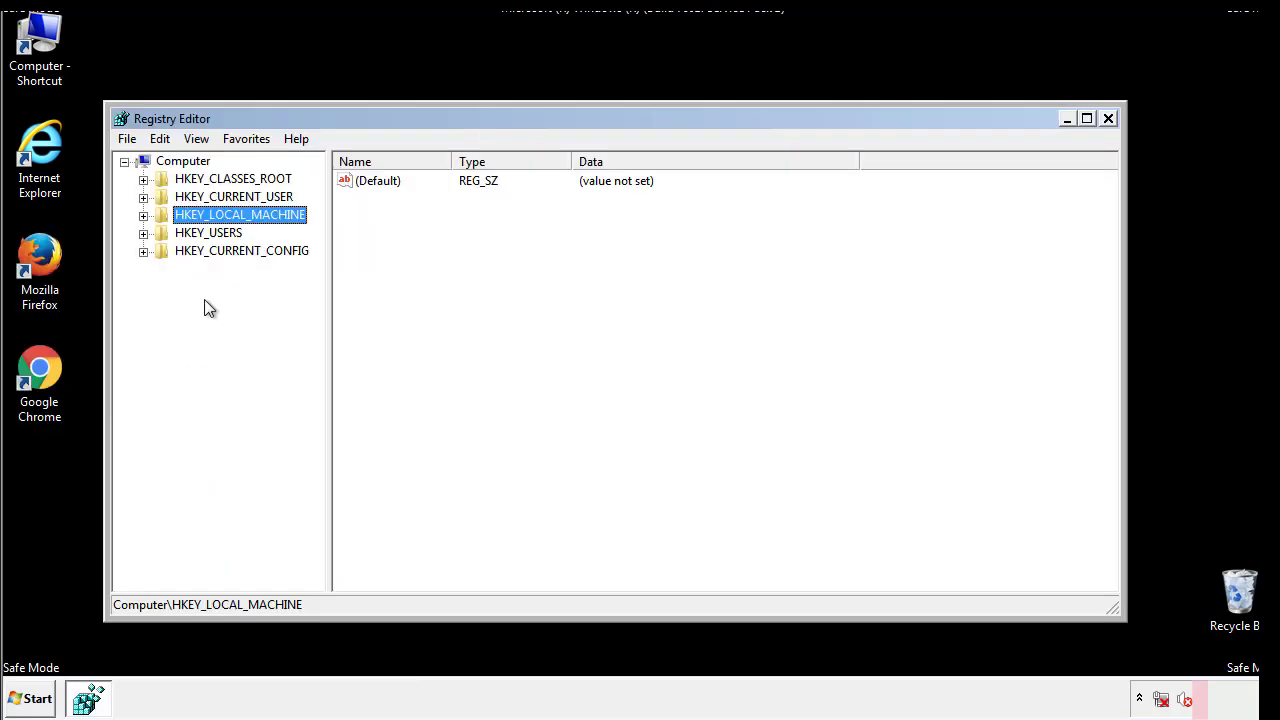
Step: Expand HKEY_LOCAL_MACHINE\SOFTWARE\Microsoft\Windows\CurrentVersion and select its Run key
left_click(143, 215)
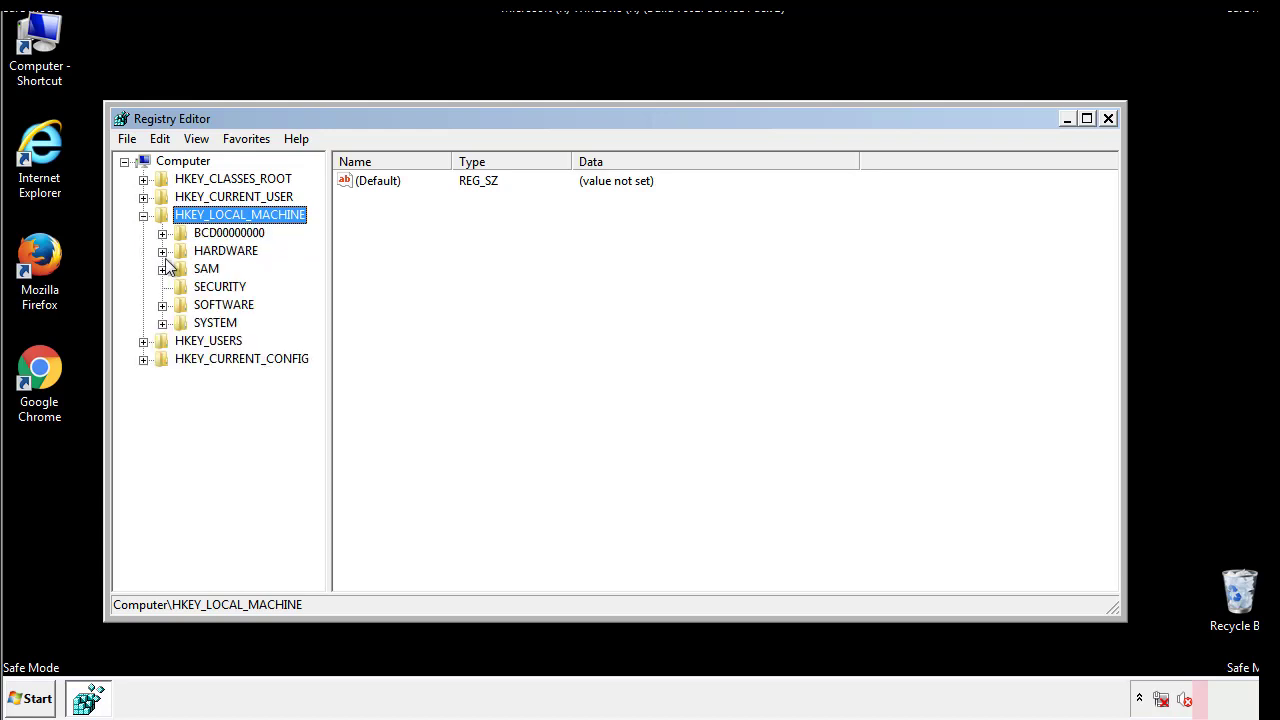
left_click(162, 305)
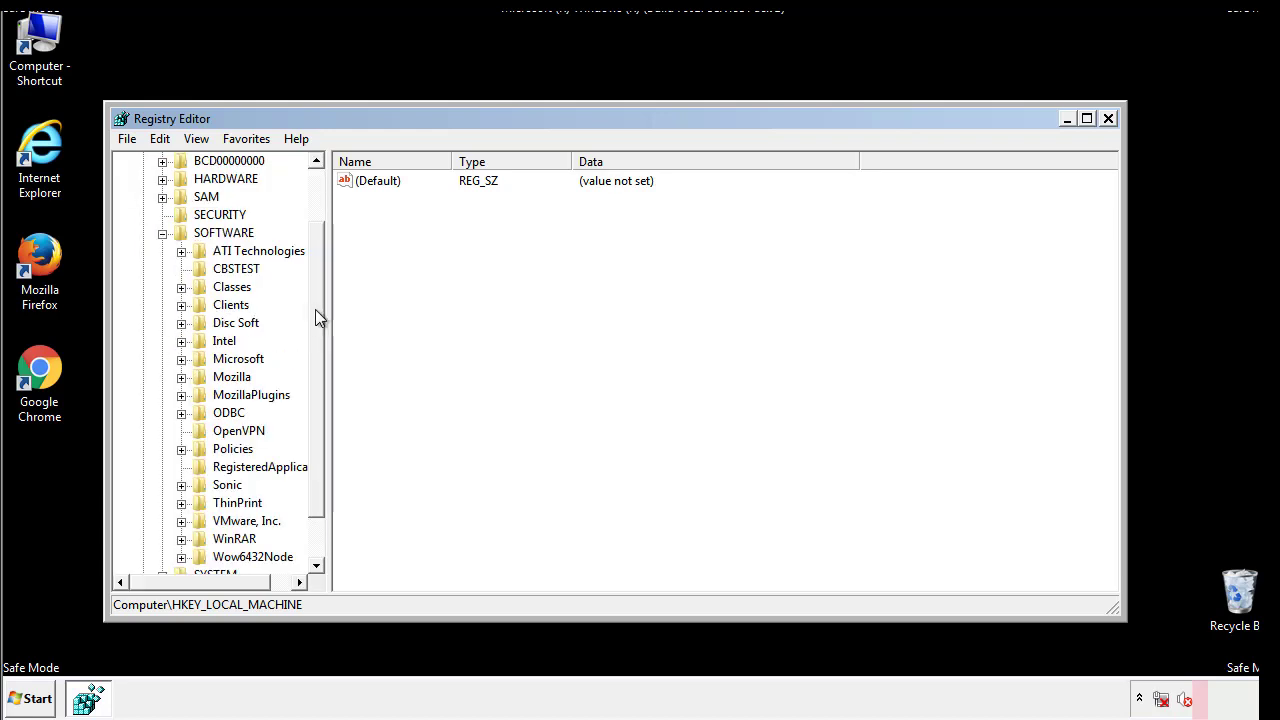
left_click_drag(315, 295, 317, 331)
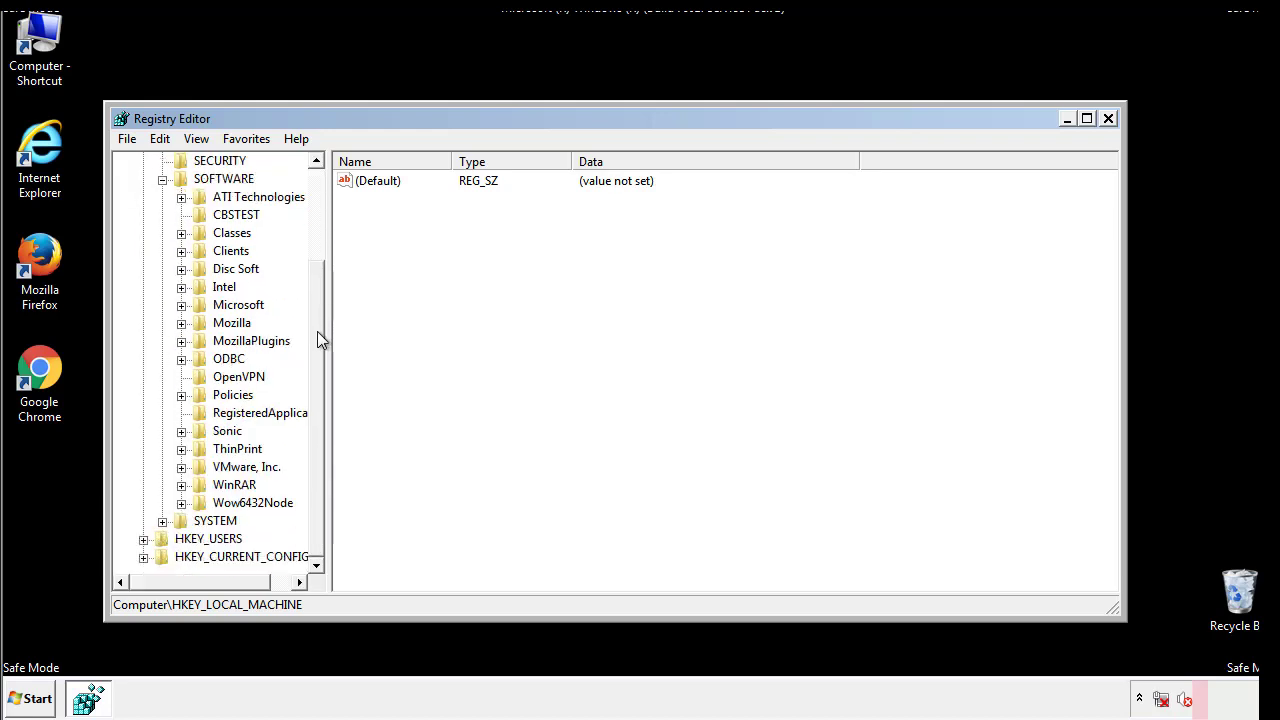
left_click(181, 306)
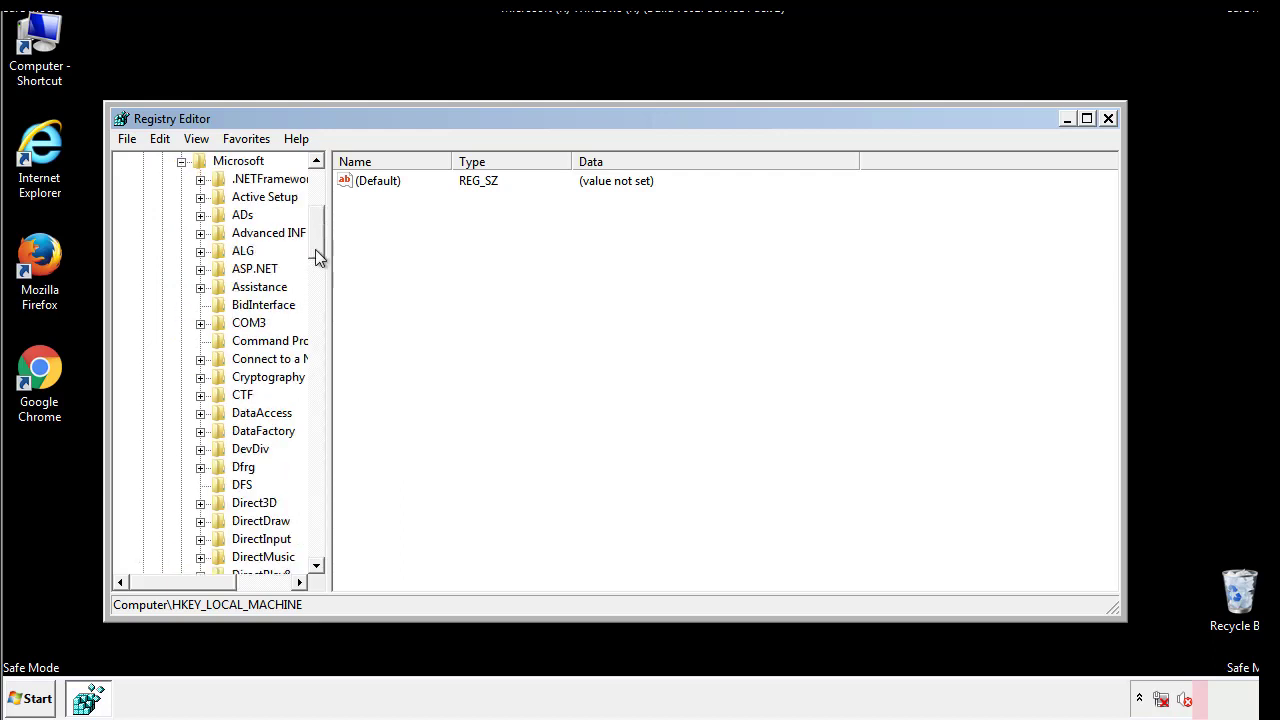
left_click_drag(315, 249, 317, 506)
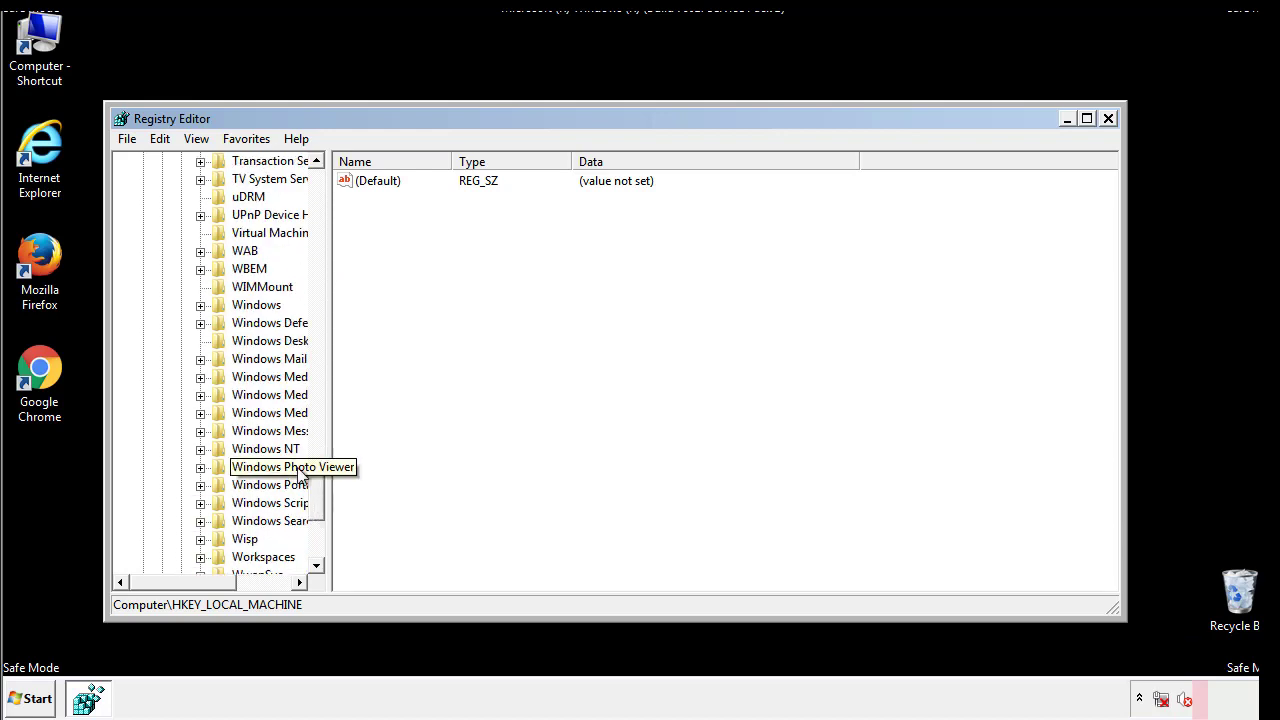
left_click(201, 305)
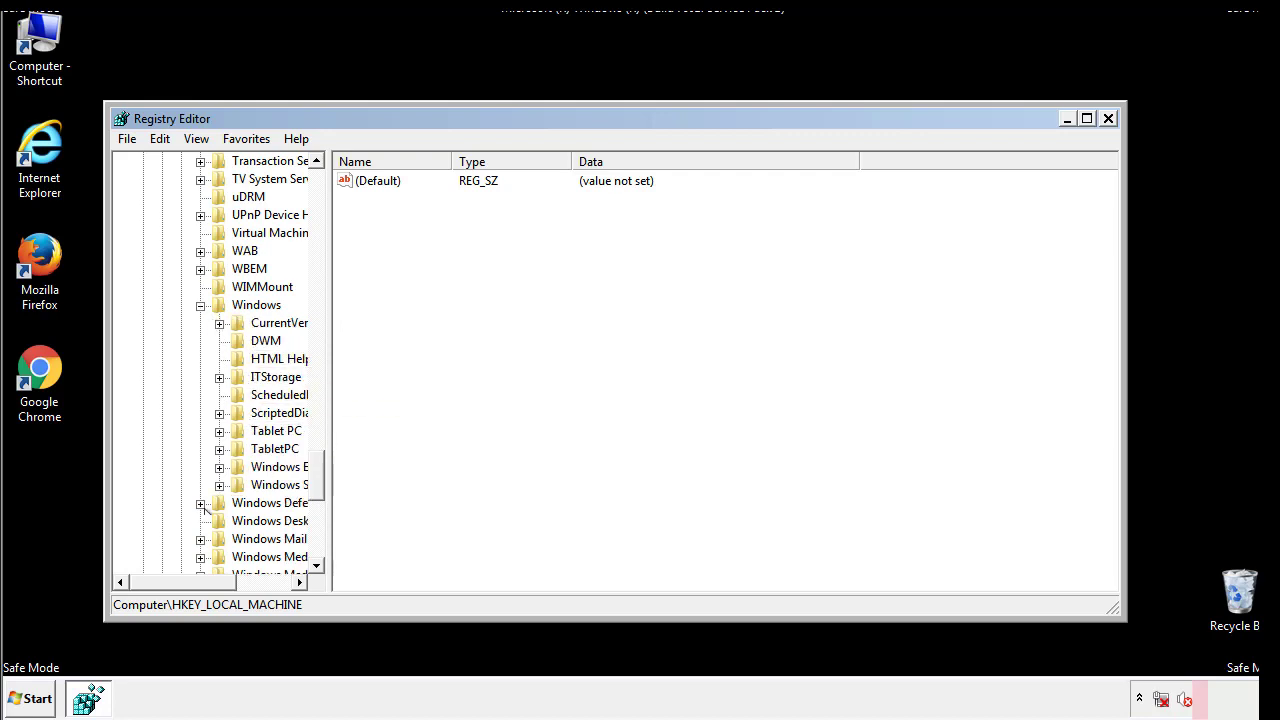
left_click_drag(175, 582, 205, 587)
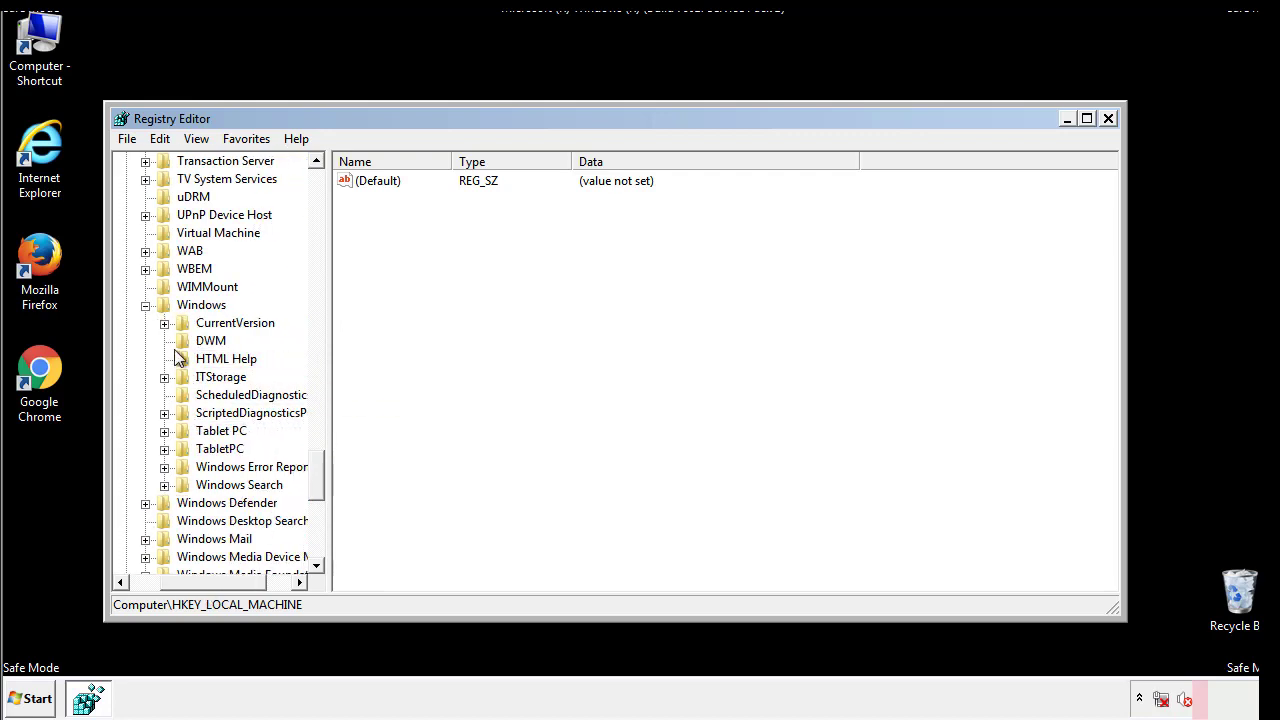
left_click(165, 324)
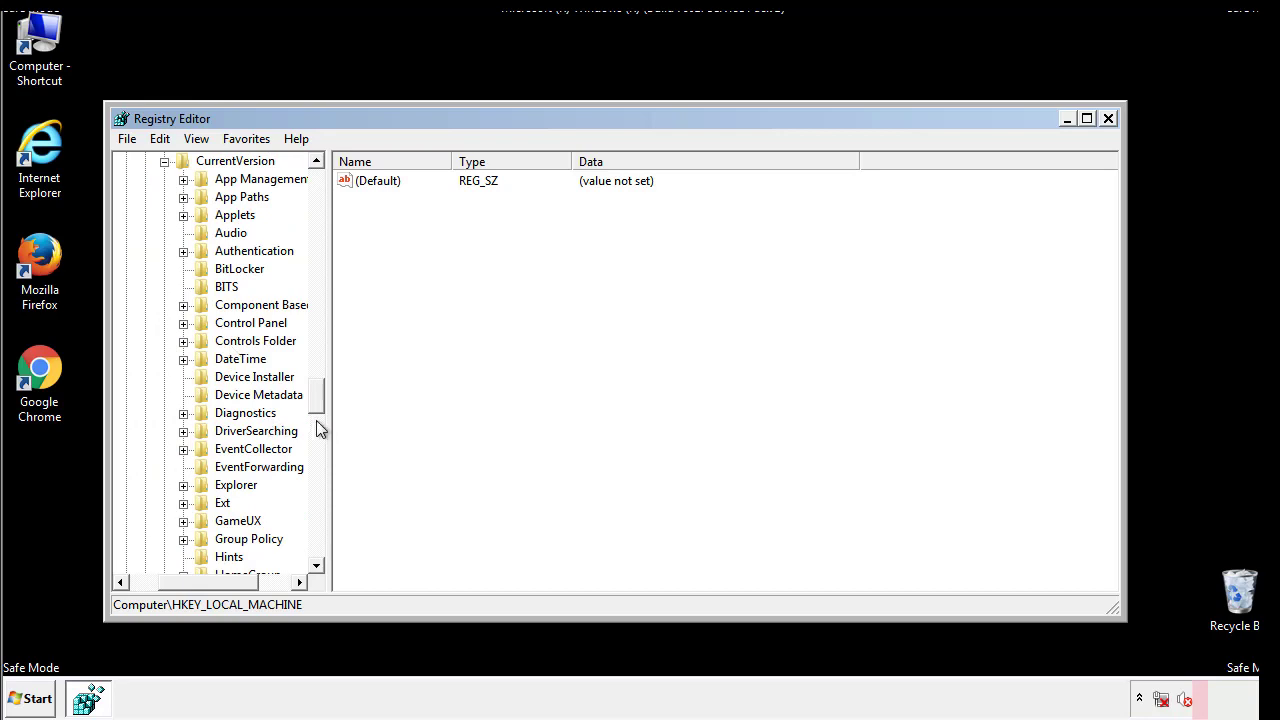
left_click_drag(317, 400, 316, 458)
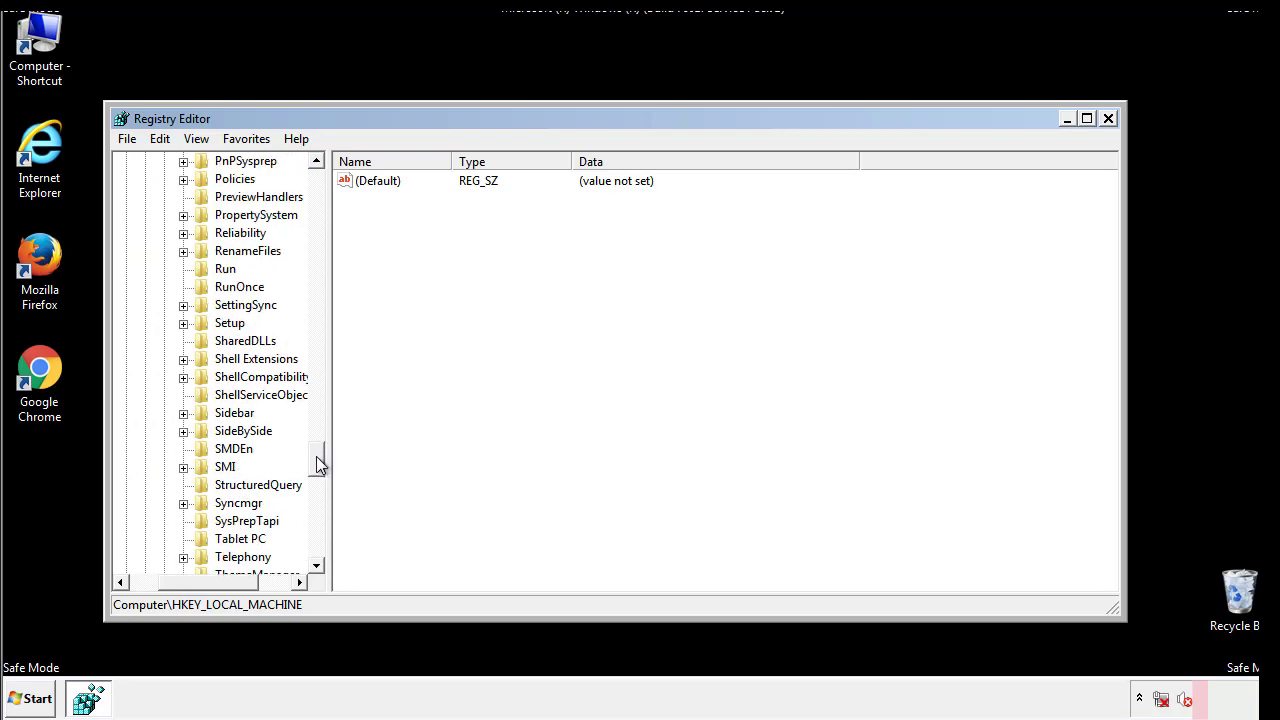
left_click(212, 272)
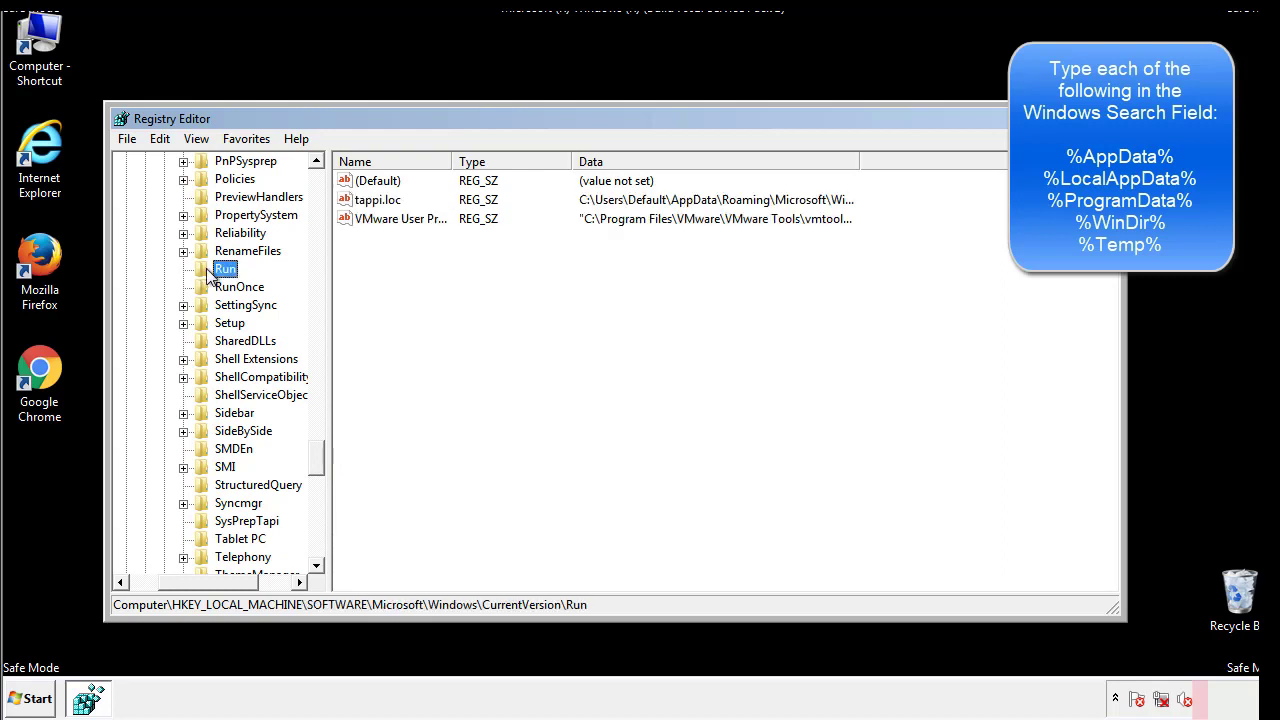
left_click(373, 201)
right_click(370, 202)
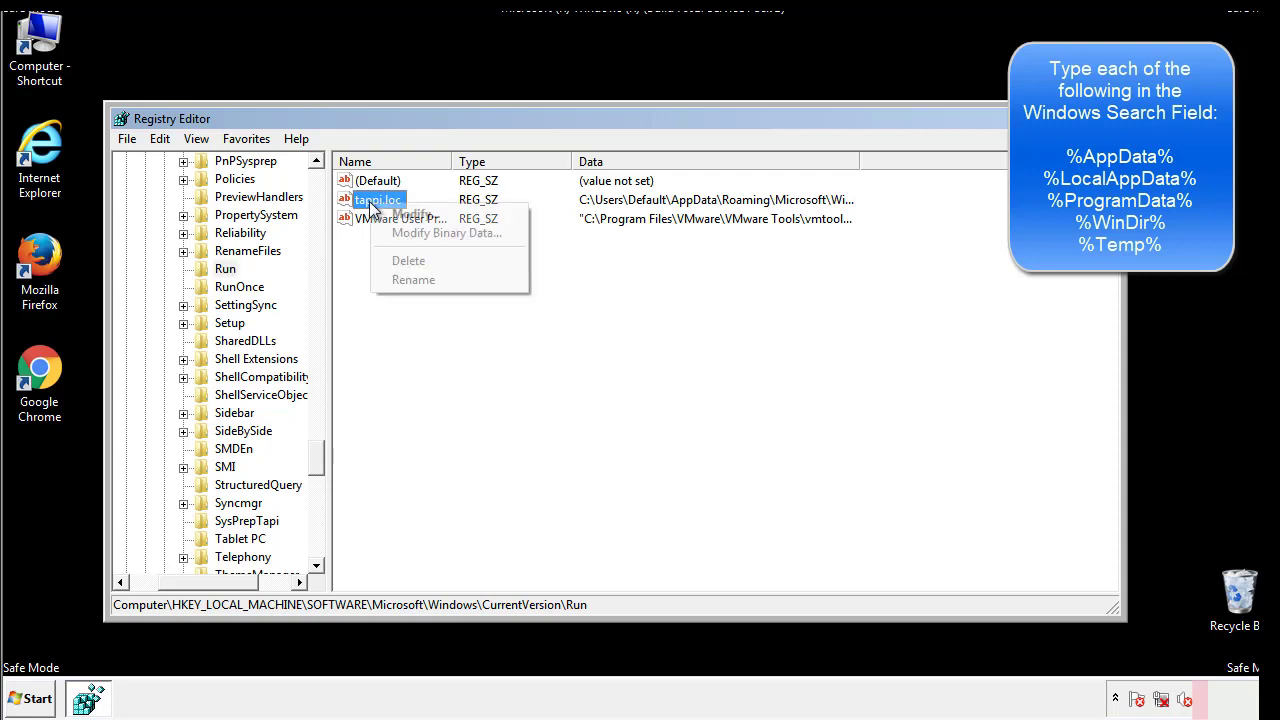
left_click(400, 256)
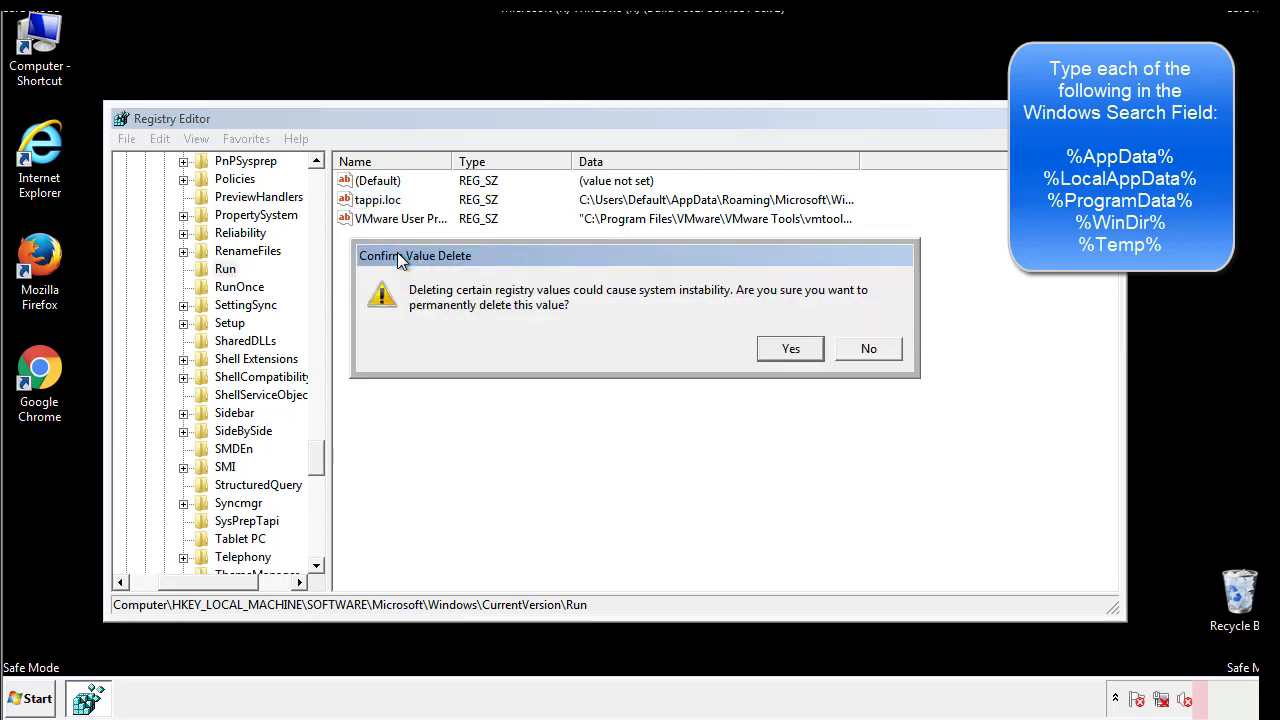
left_click(781, 350)
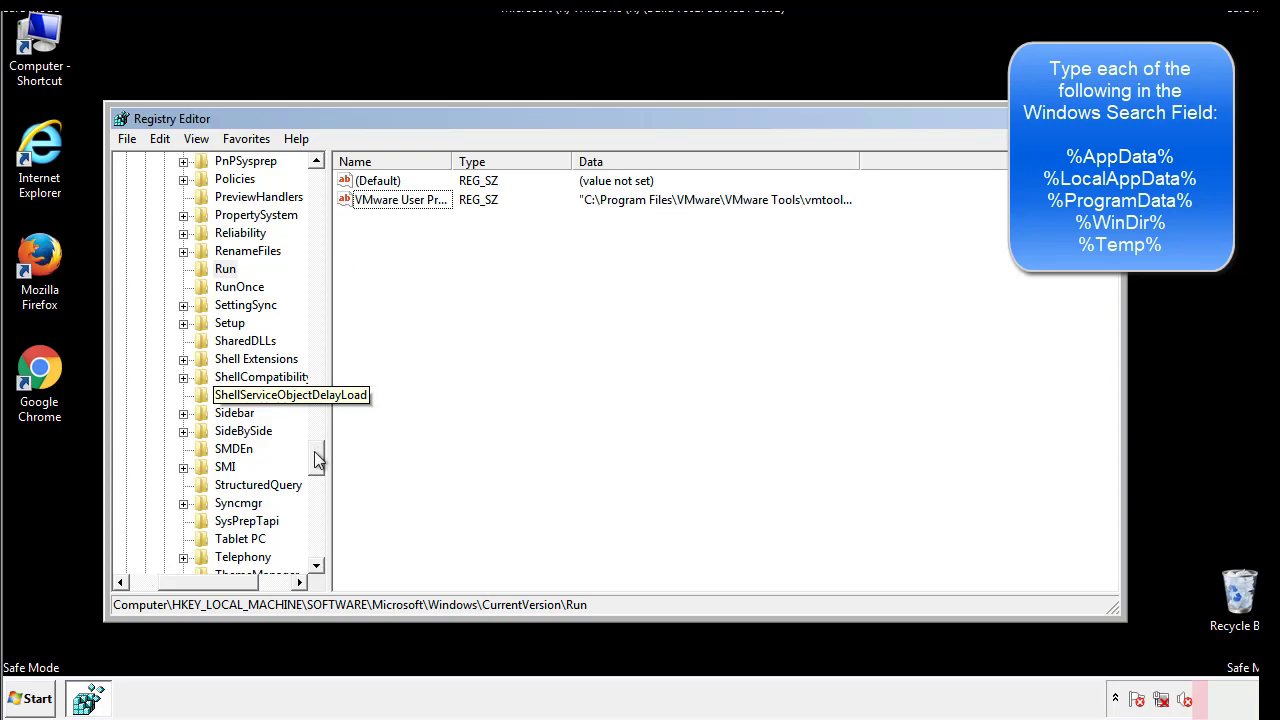
left_click_drag(316, 459, 312, 555)
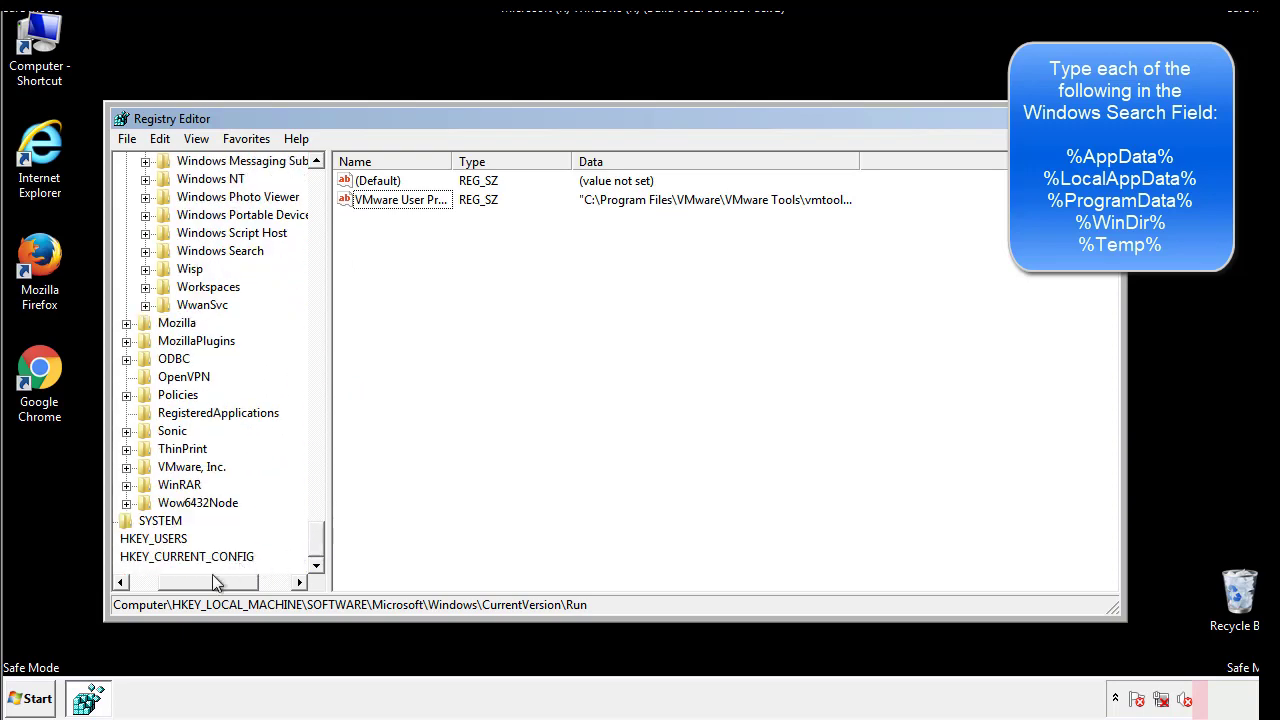
left_click_drag(212, 578, 173, 588)
left_click_drag(316, 540, 326, 190)
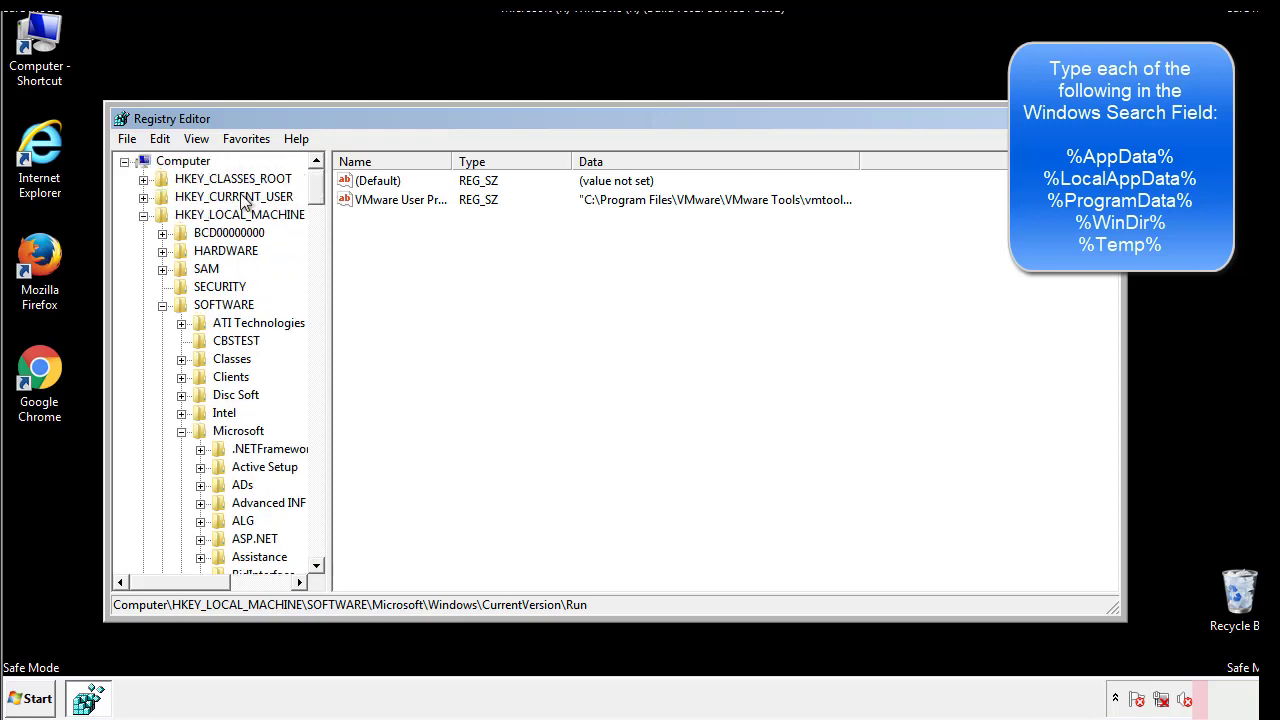
Step: Collapse HKEY_LOCAL_MACHINE and open HKEY_CURRENT_USER\Software\Microsoft\Windows\CurrentVersion\Run, showing DAEMON Tools
left_click(144, 216)
left_click(144, 198)
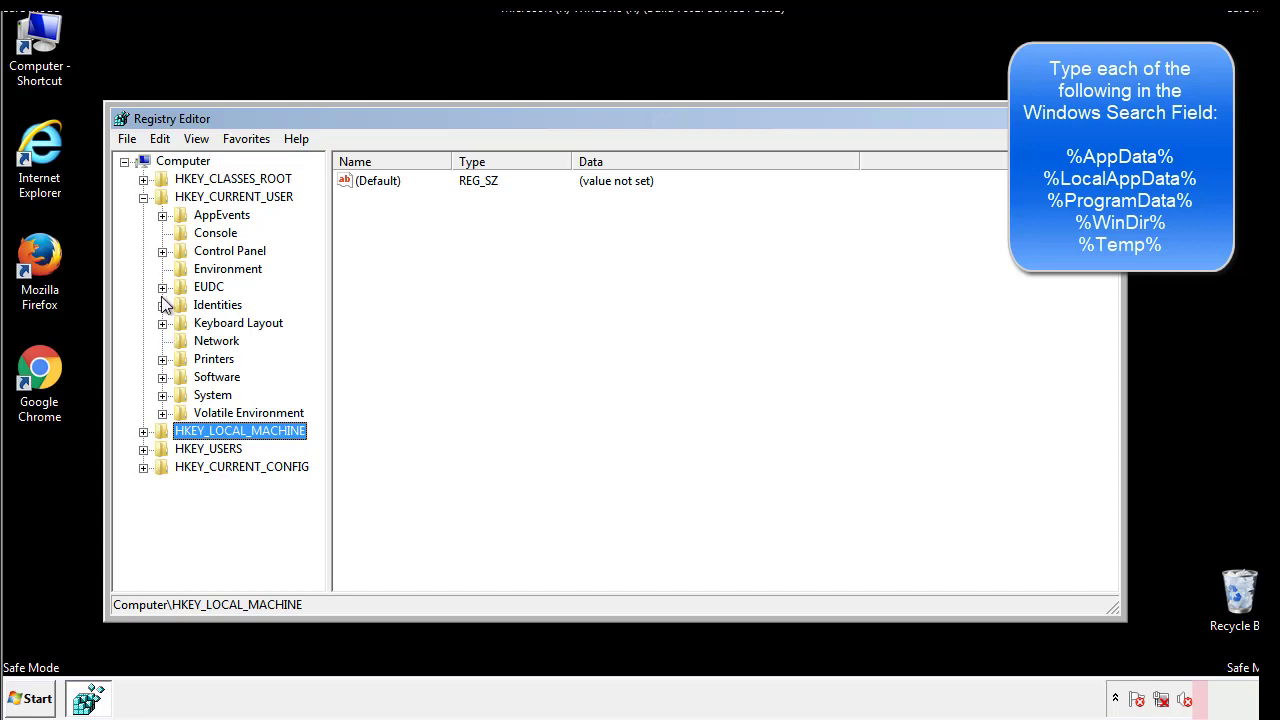
left_click(162, 377)
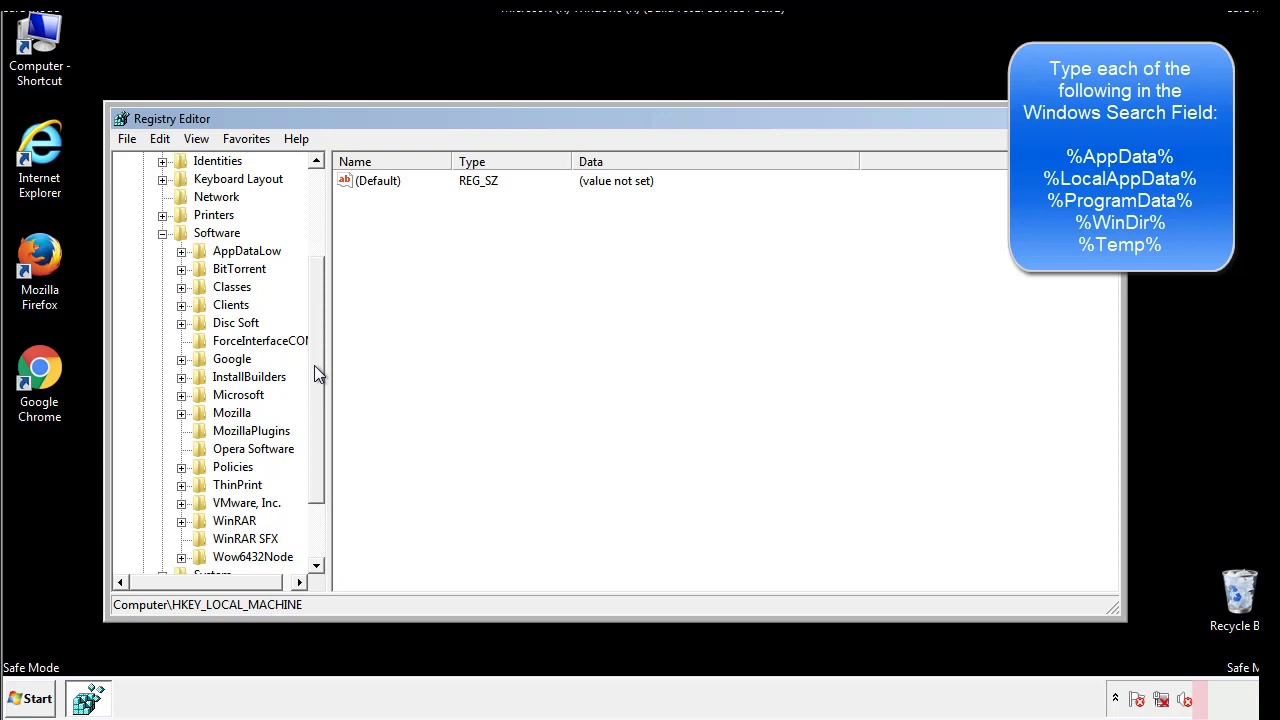
scroll(314, 365, "down", 1)
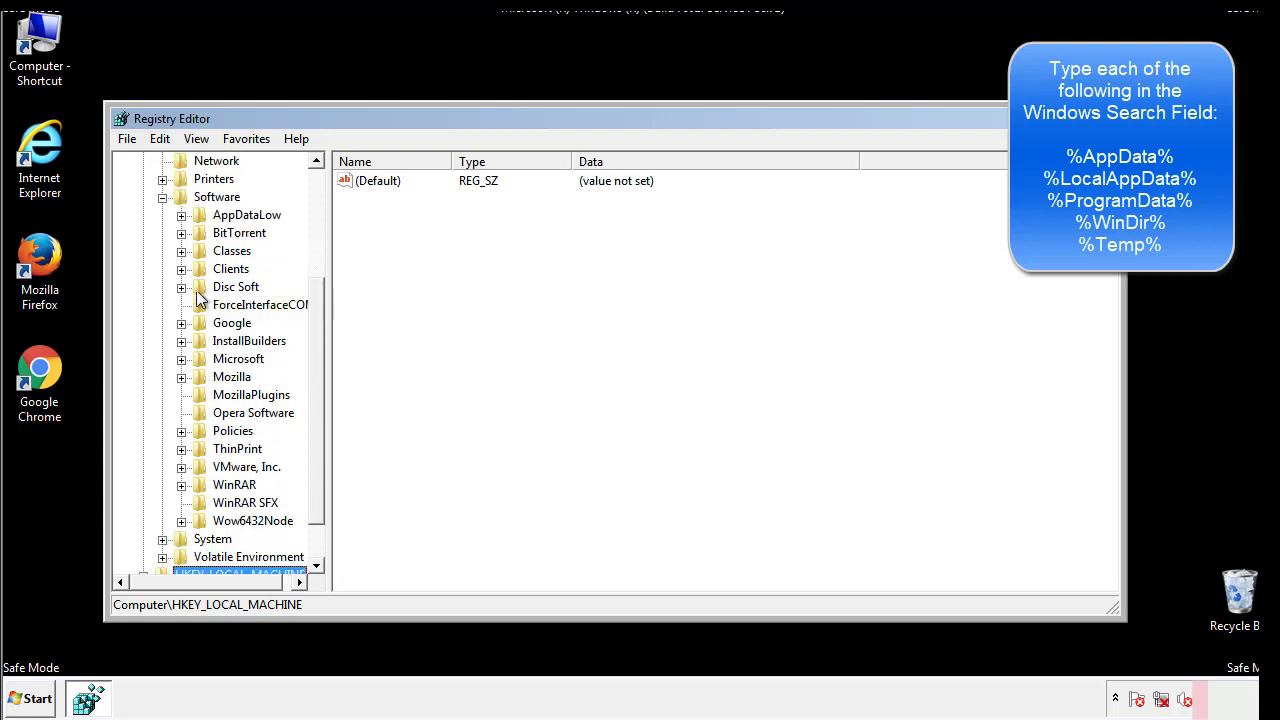
left_click(181, 360)
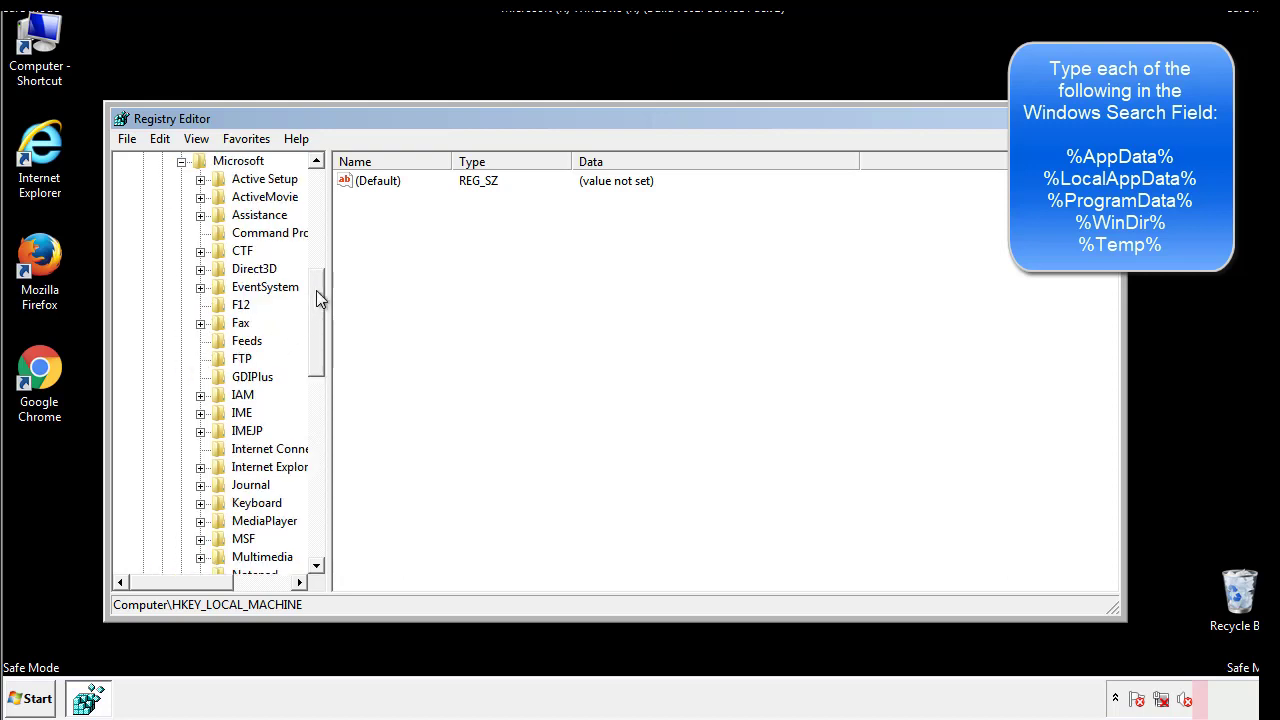
left_click_drag(316, 290, 315, 416)
left_click(201, 341)
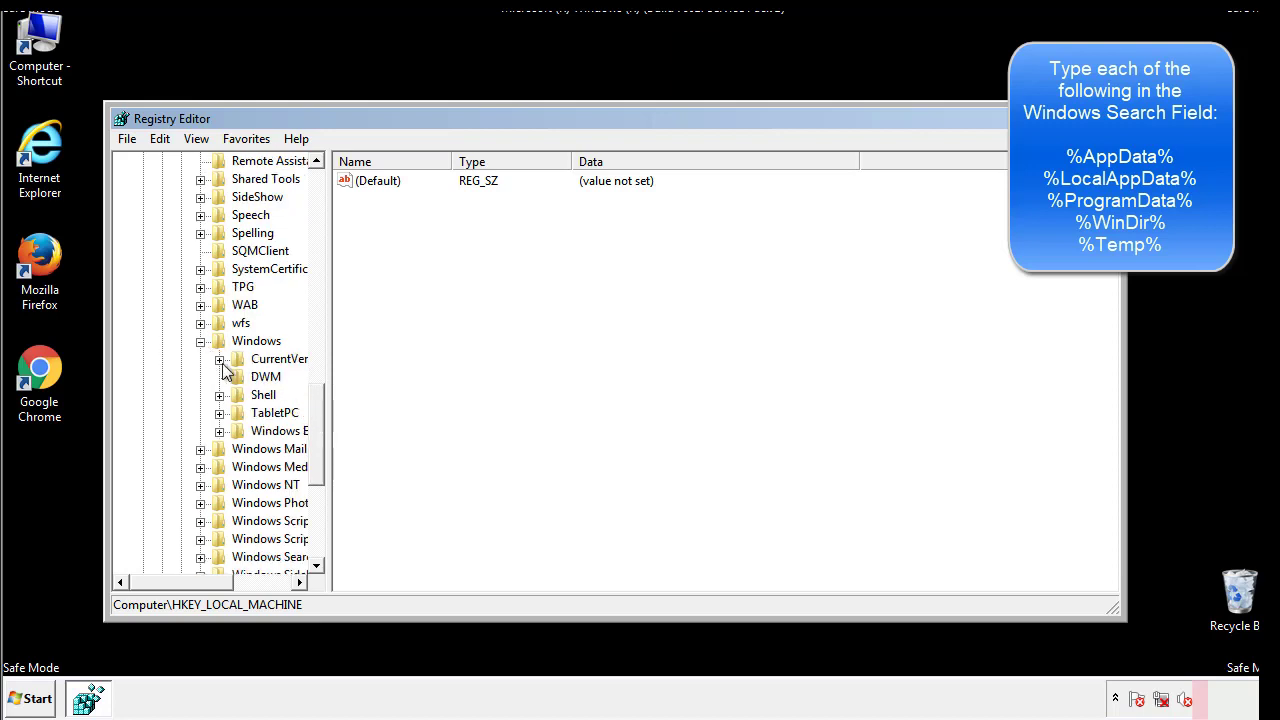
left_click(219, 359)
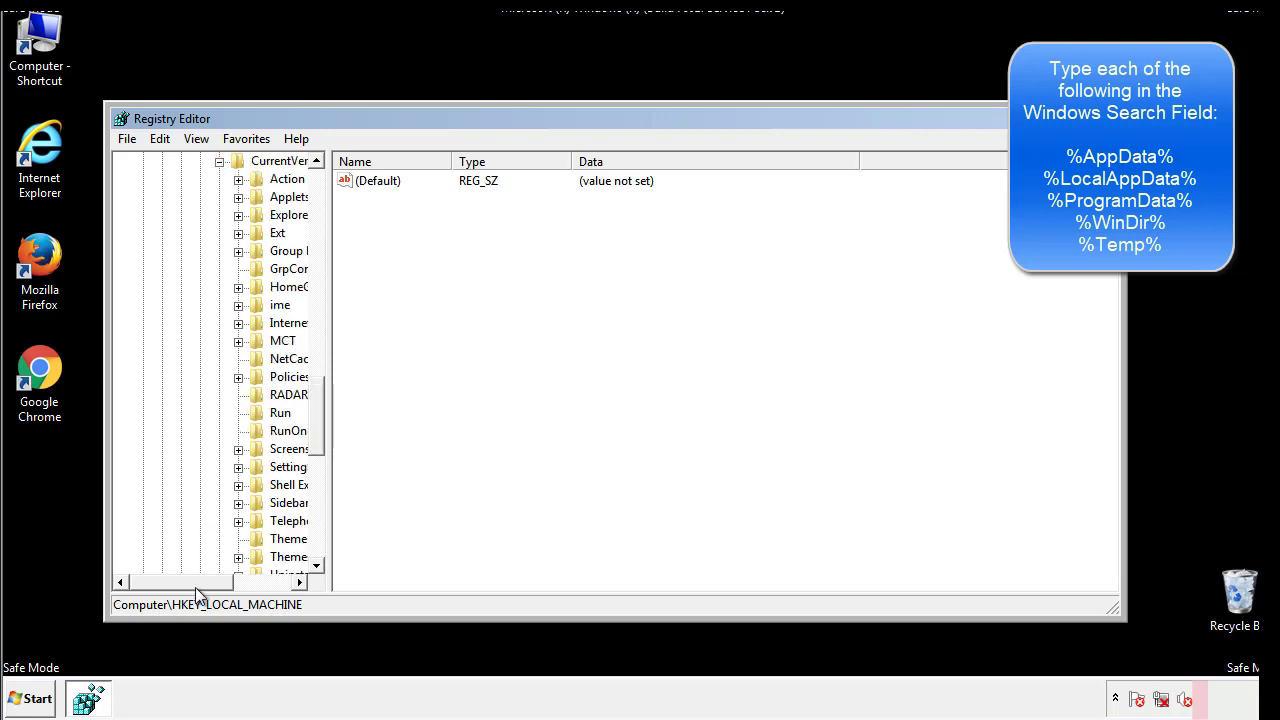
left_click_drag(195, 587, 229, 584)
left_click(221, 412)
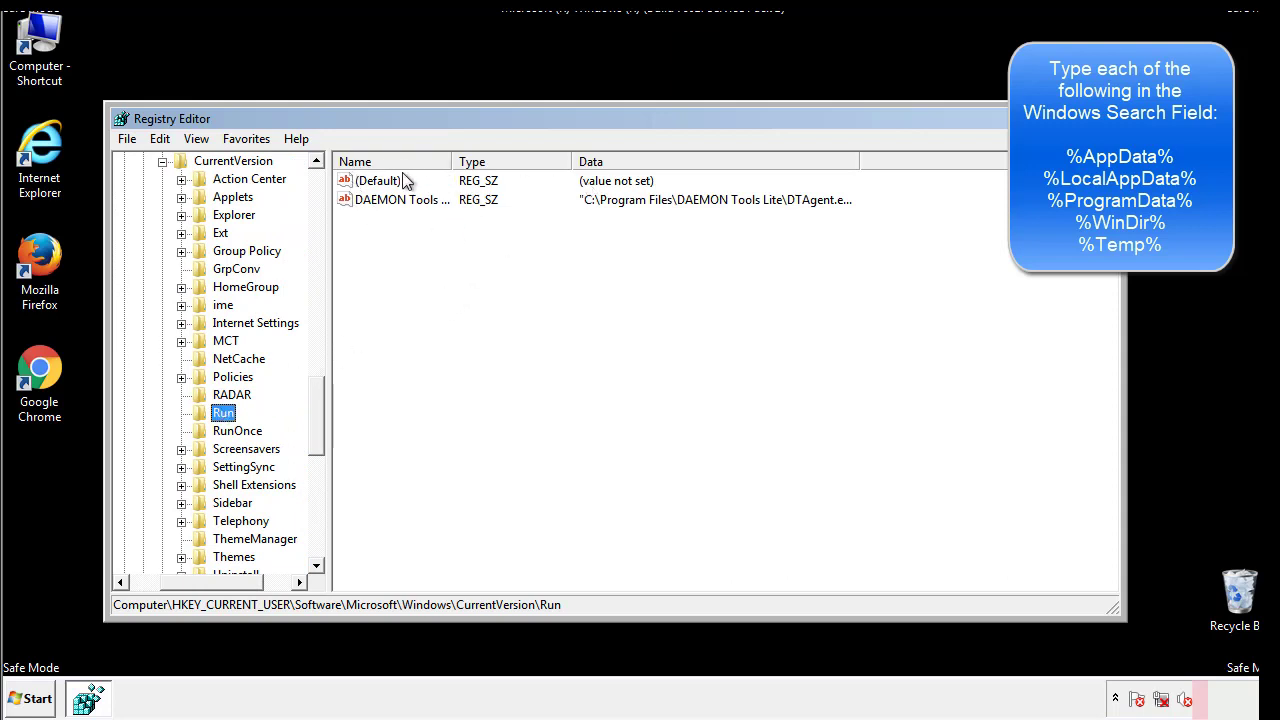
Step: Move up from the Run key and collapse HKEY_CURRENT_USER\Software\Microsoft\Windows, selecting it
left_click(587, 238)
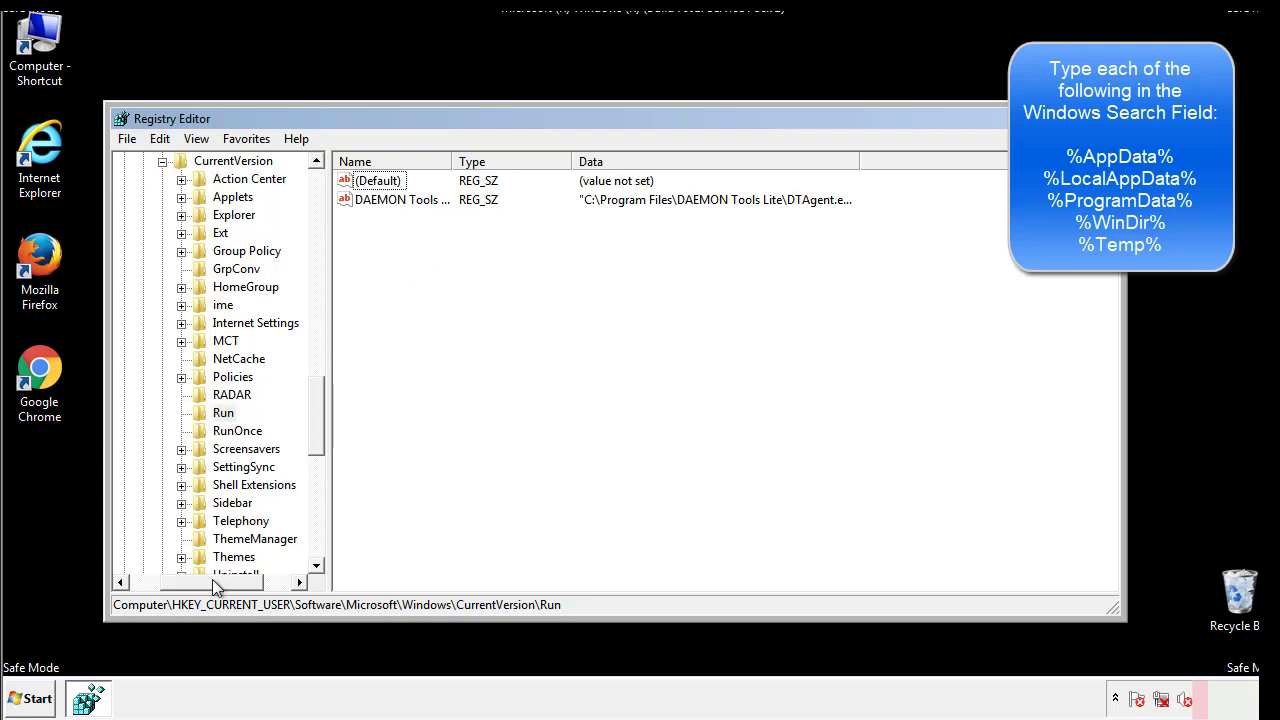
left_click_drag(212, 580, 181, 581)
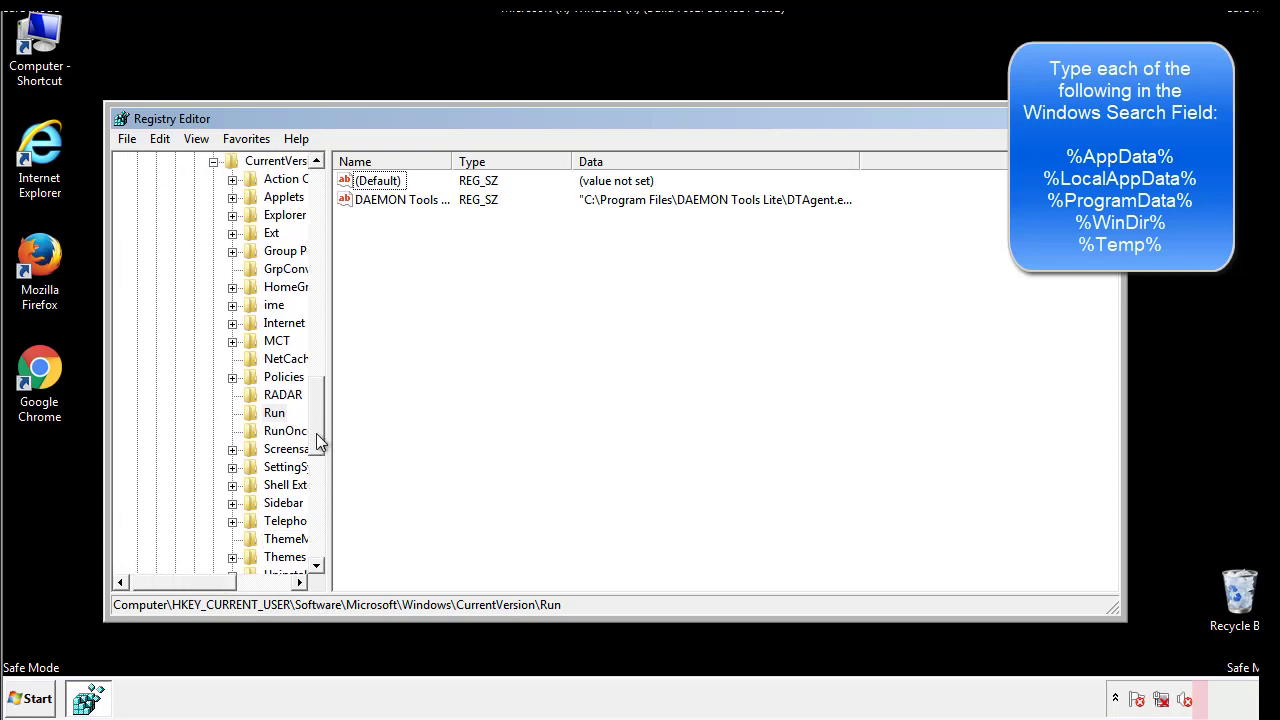
left_click_drag(319, 441, 320, 384)
left_click(195, 468)
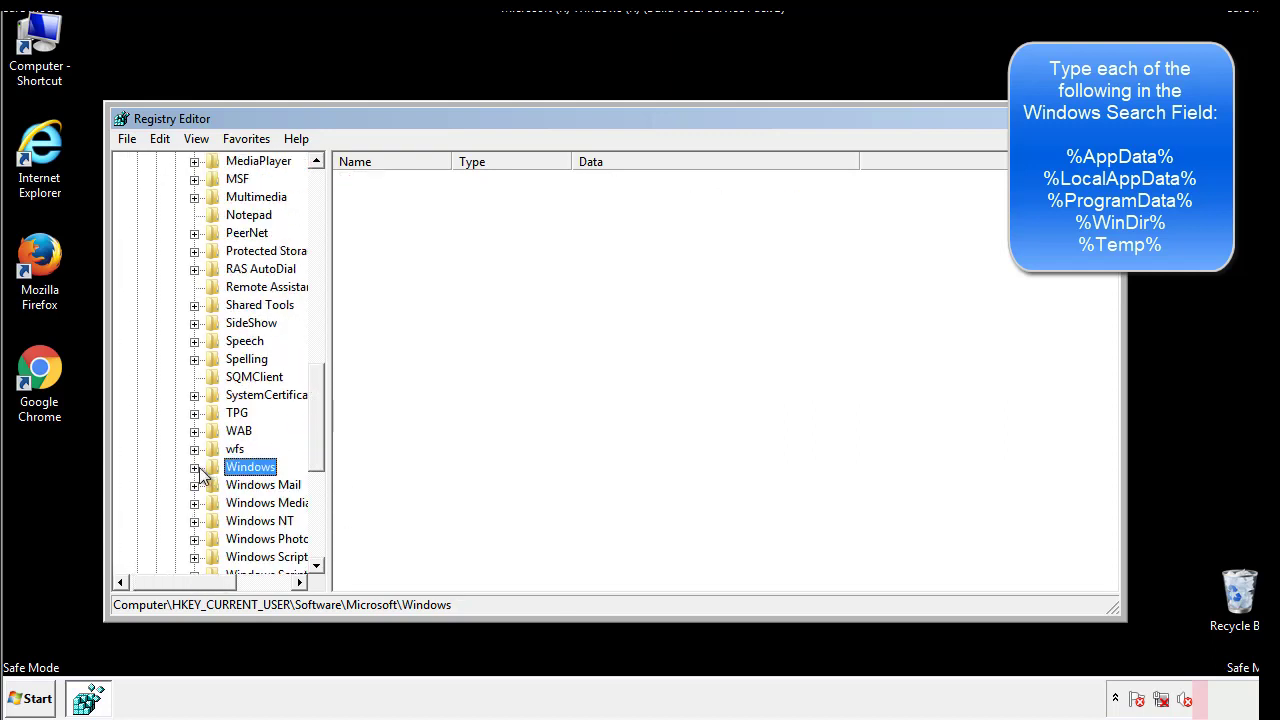
left_click_drag(323, 446, 322, 223)
Step: Search the registry for %temp% using Edit > Find
left_click(172, 142)
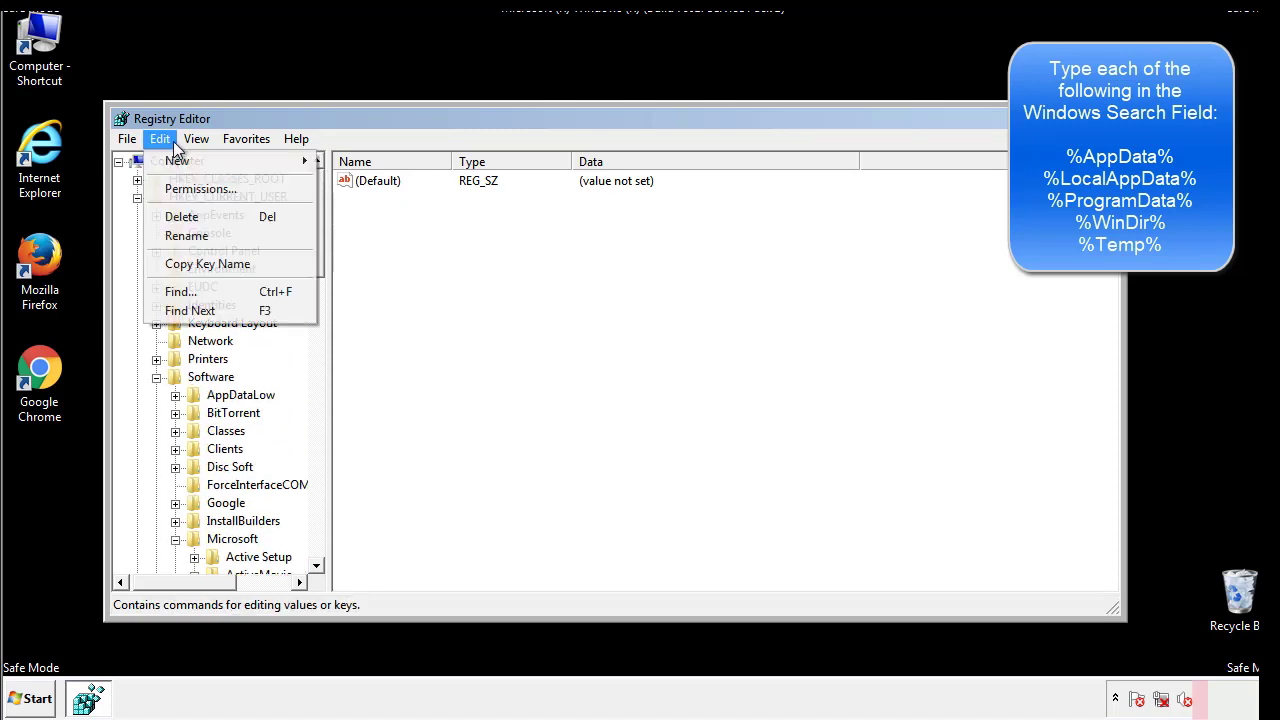
left_click(180, 291)
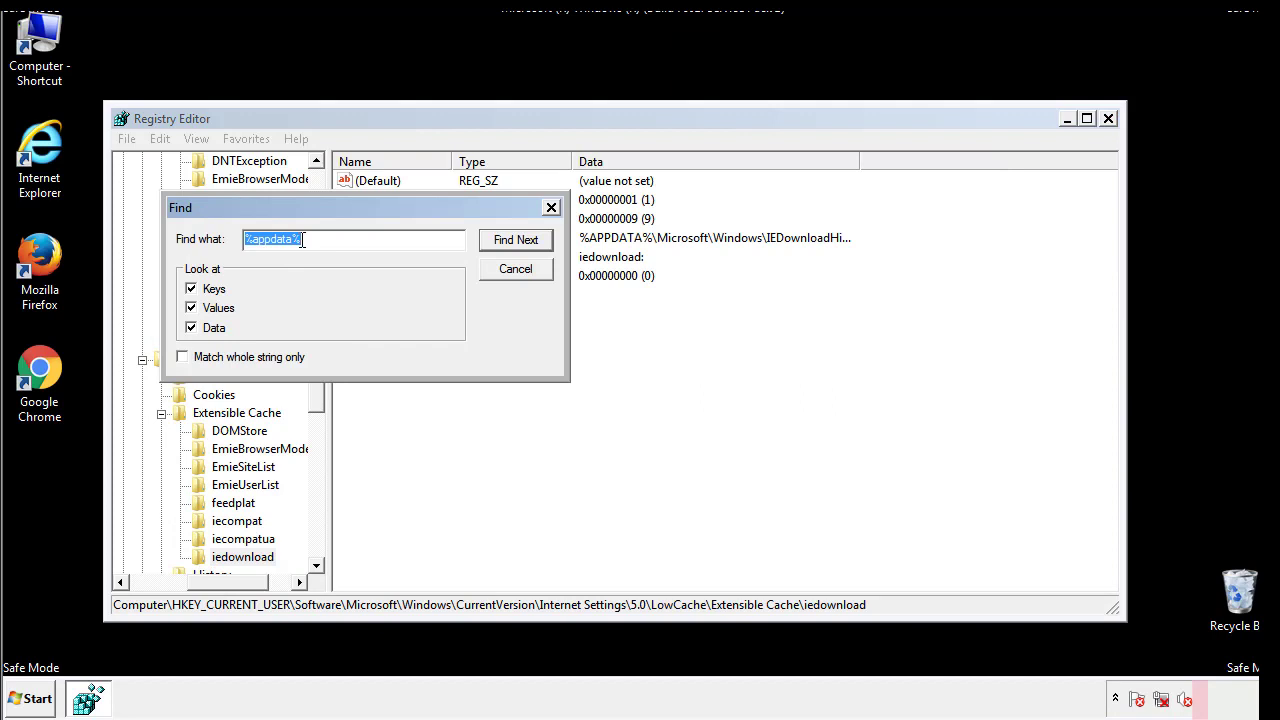
type("%temp%")
key("Return")
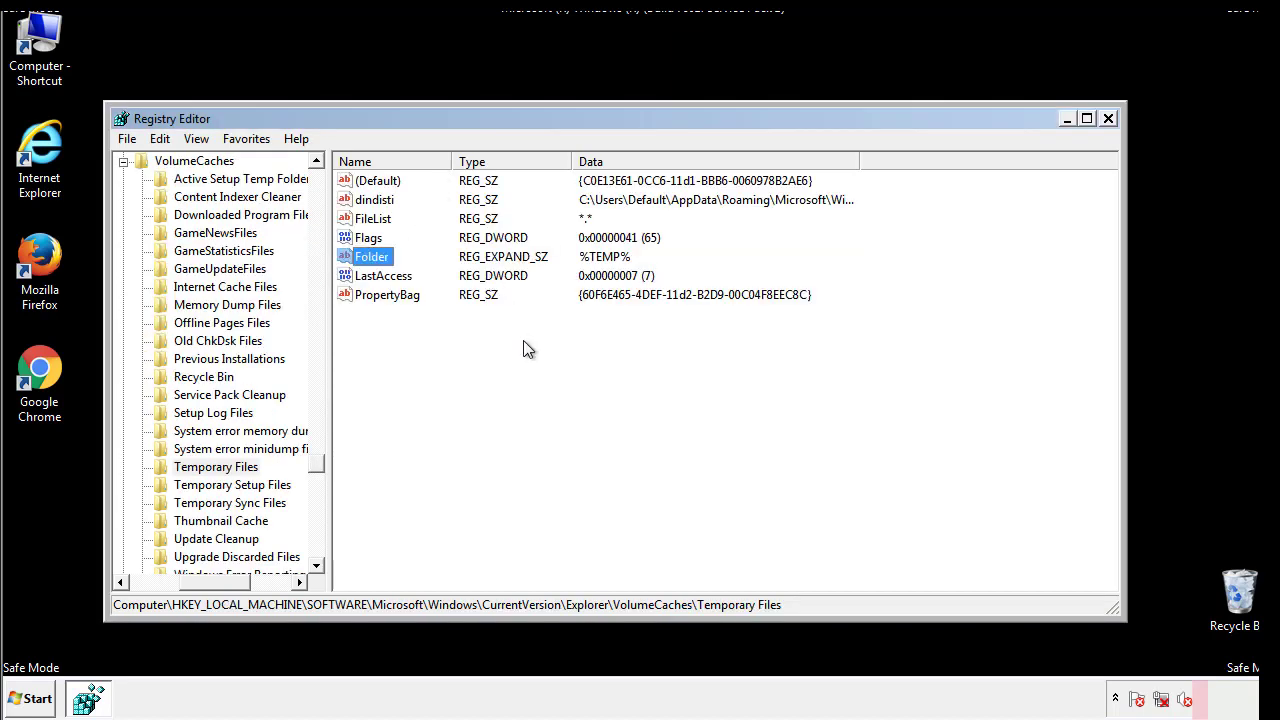
Step: Delete the six Temporary Files values dindisti through PropertyBag, then close Registry Editor
left_click_drag(410, 318, 361, 183)
right_click(361, 180)
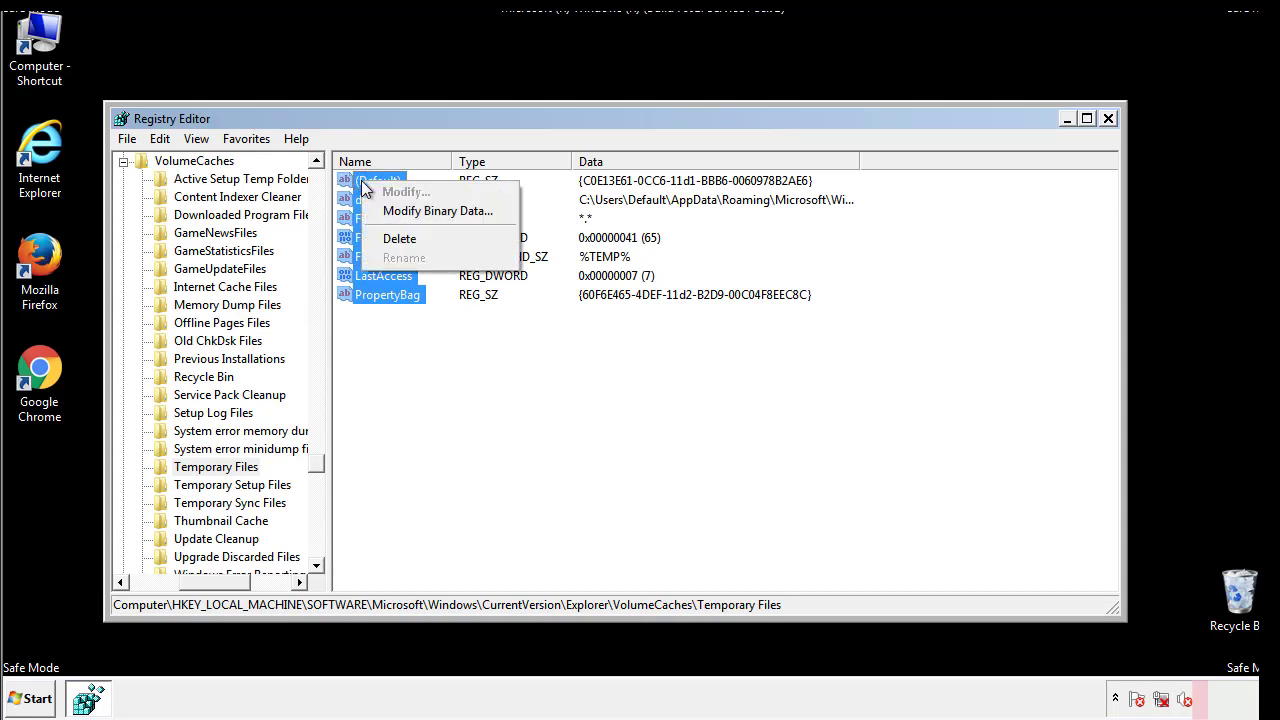
left_click(392, 242)
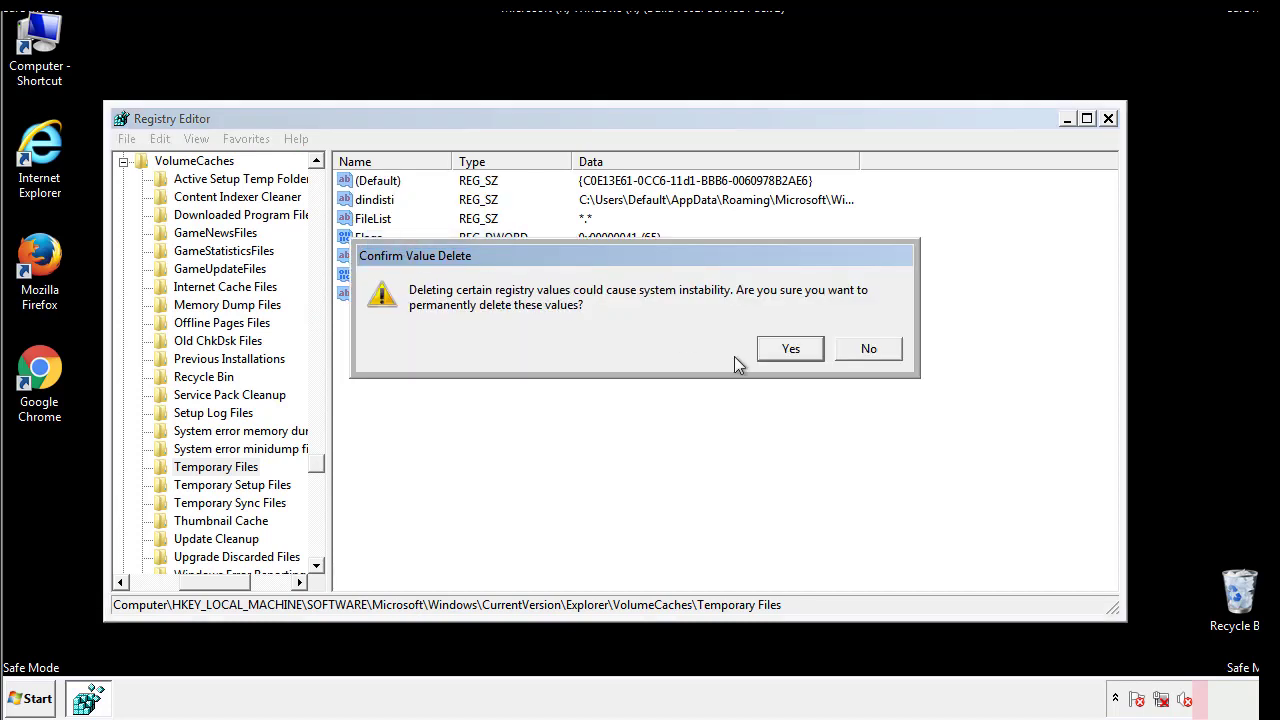
left_click(815, 352)
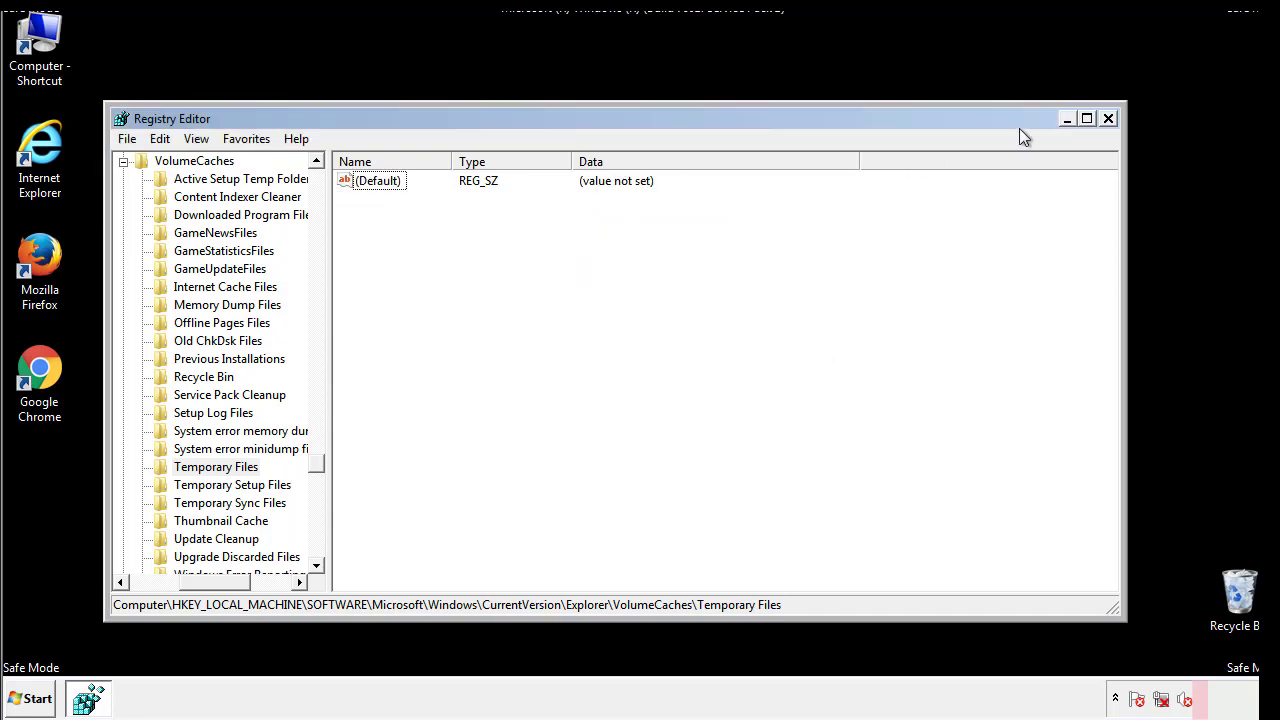
left_click(1110, 119)
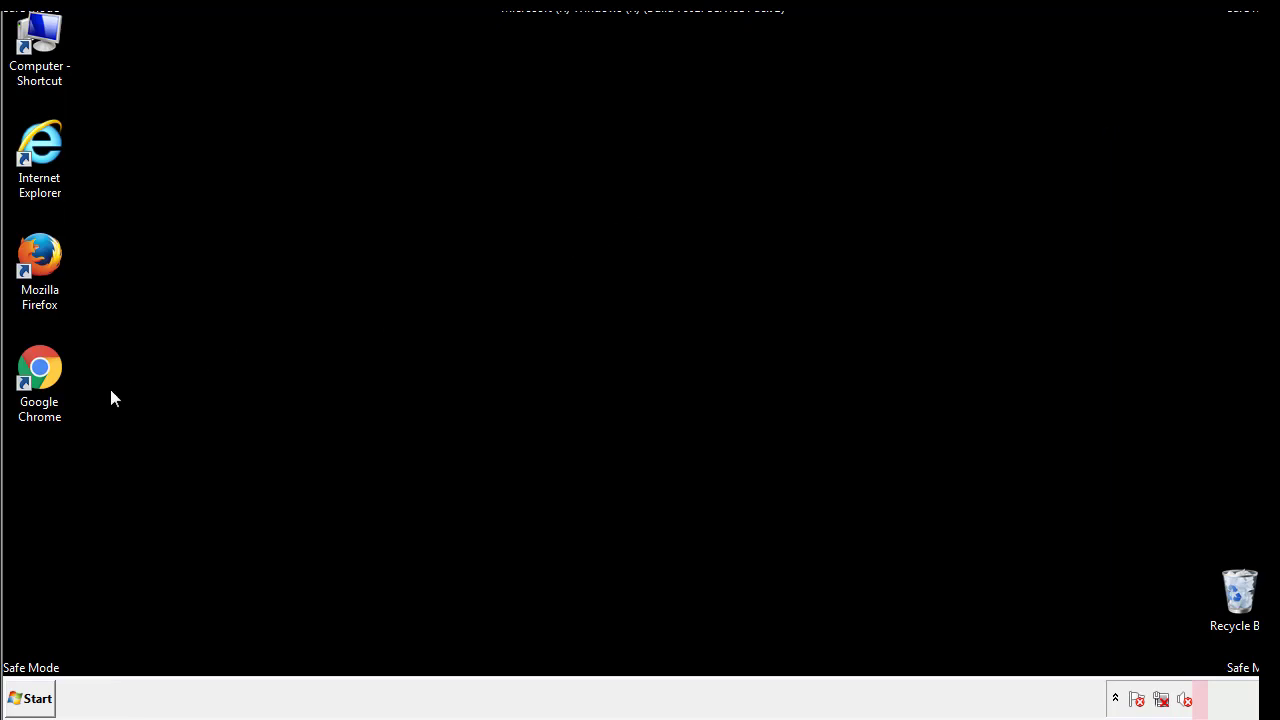
Step: Launch System Configuration by searching 'msconfig' from the Start menu
left_click(26, 703)
left_click(69, 654)
type("ms")
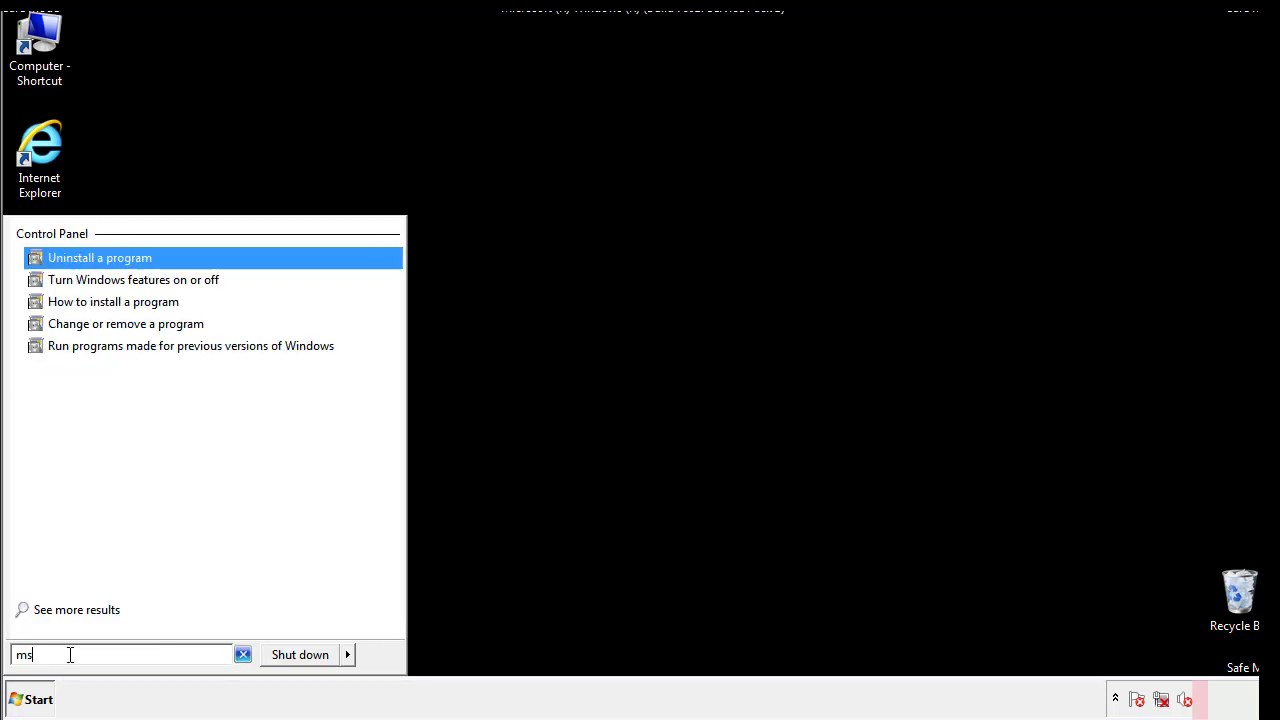
type("confg")
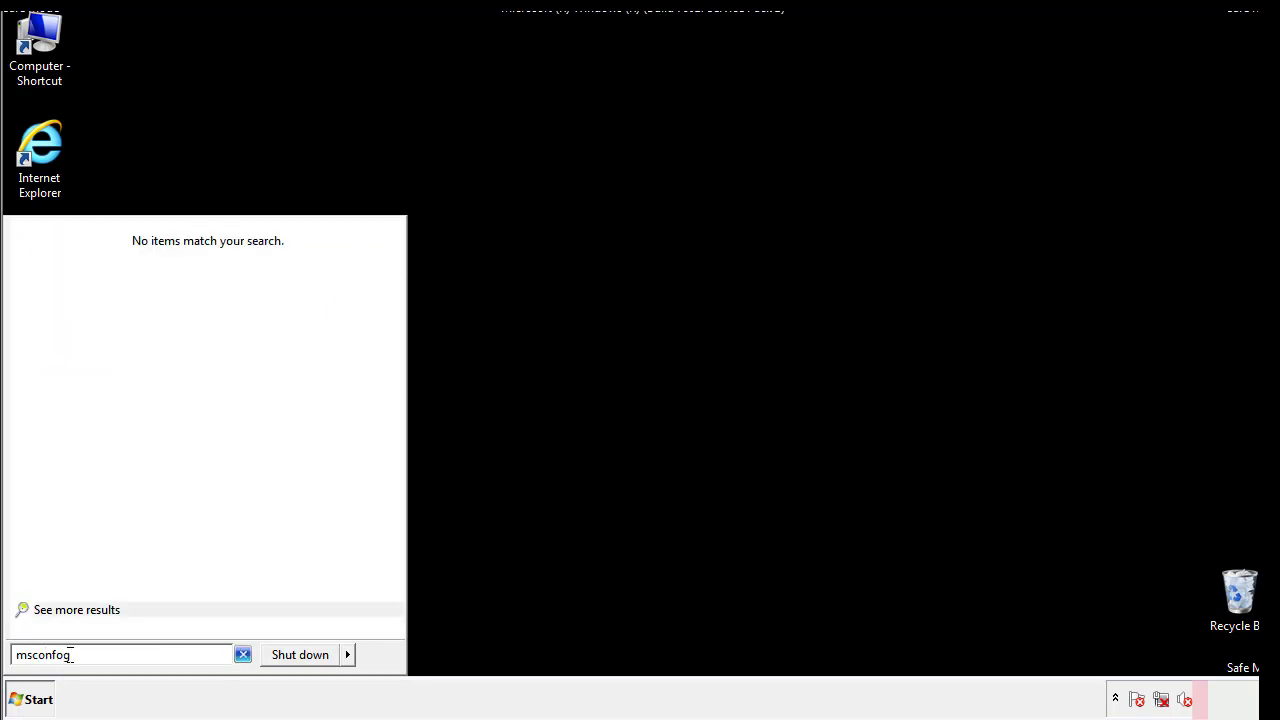
key("BackSpace")
type("ig")
key("Return")
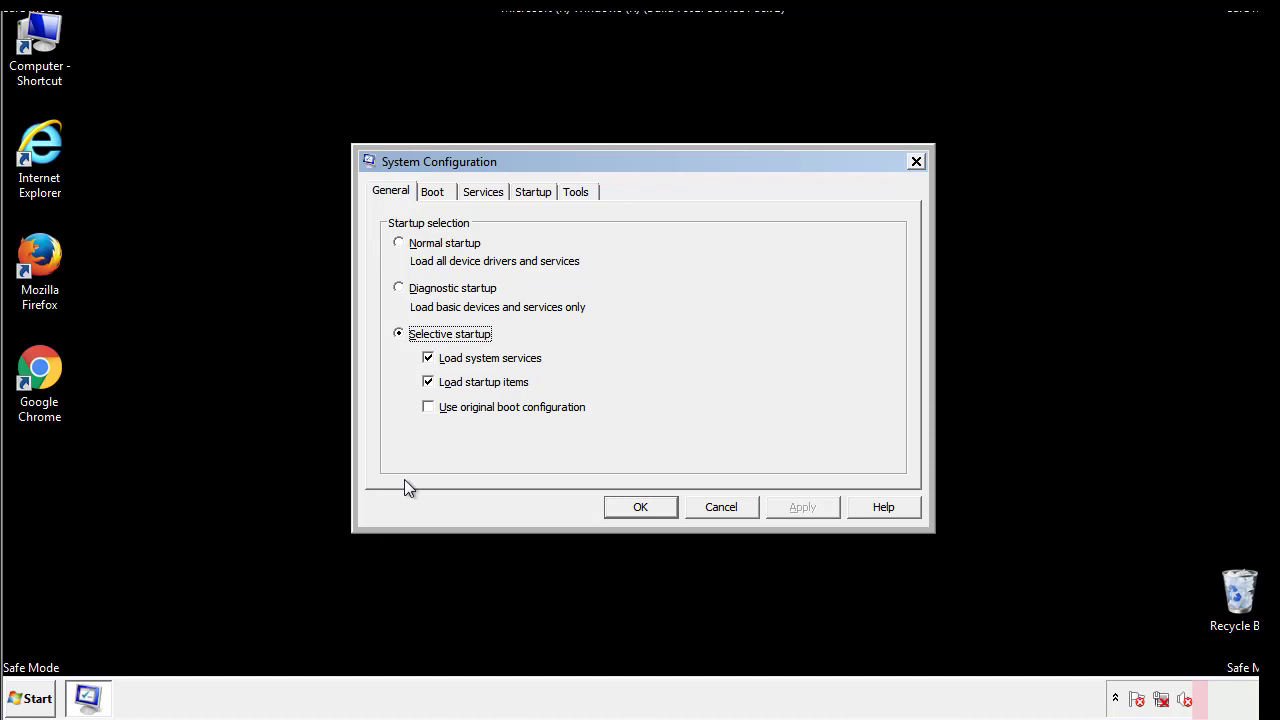
Step: Uncheck Safe boot on the Boot tab, apply and confirm it, and restart the computer
left_click(434, 191)
left_click(403, 384)
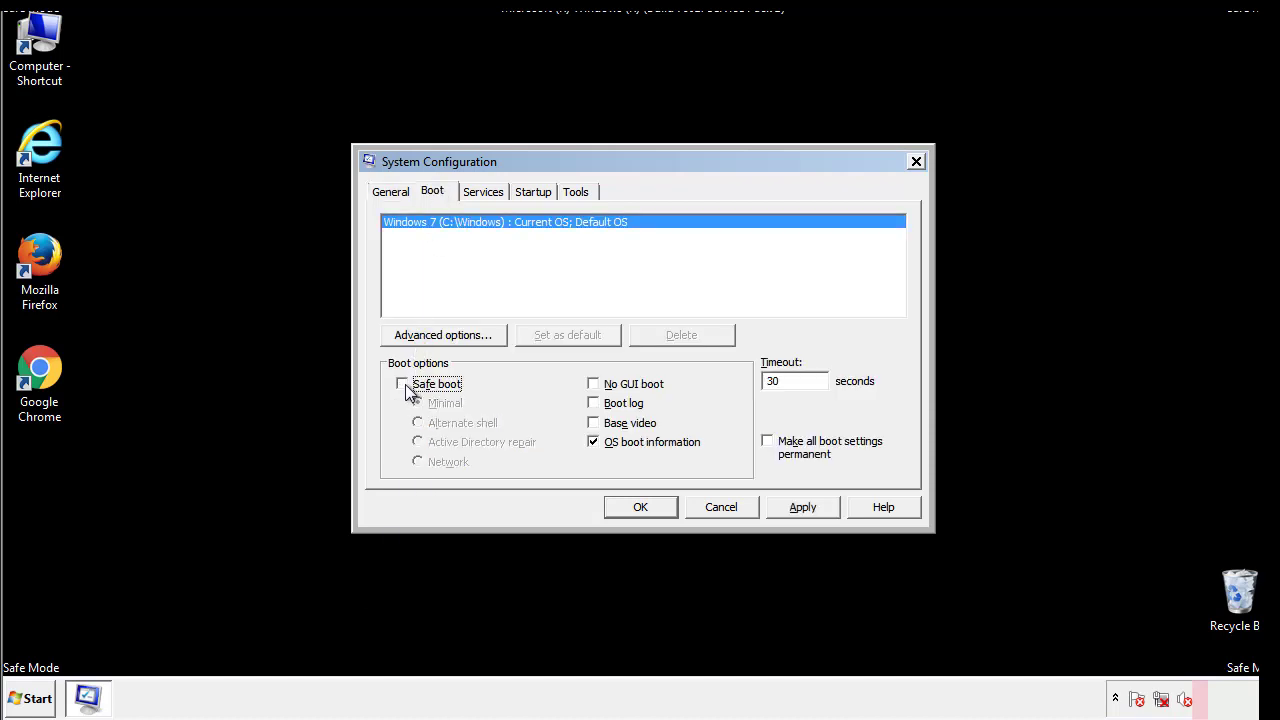
left_click(805, 508)
left_click(665, 508)
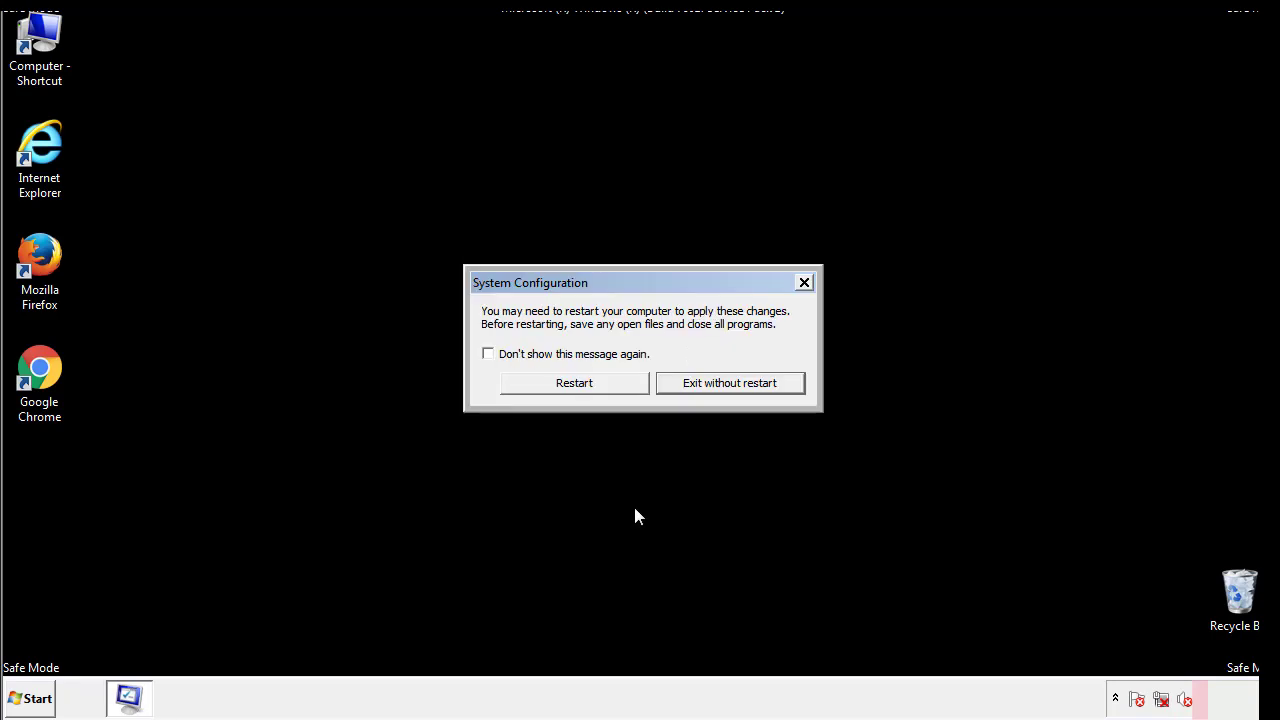
left_click(592, 390)
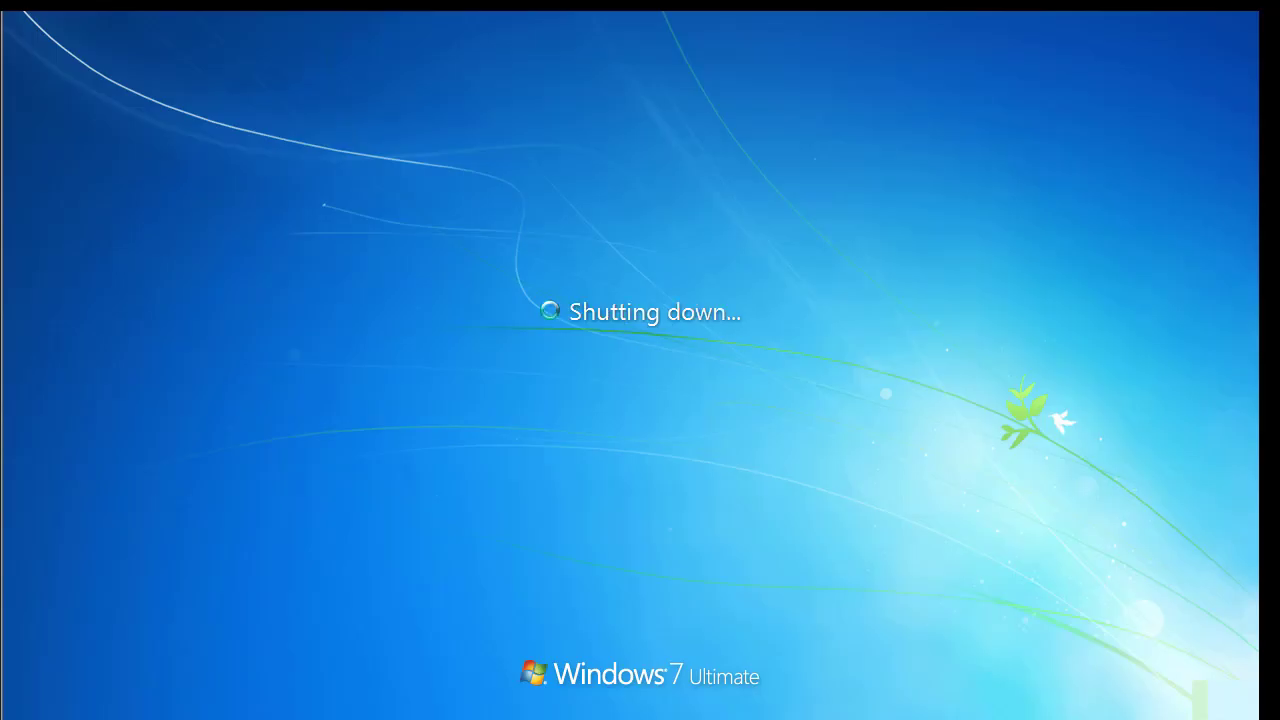